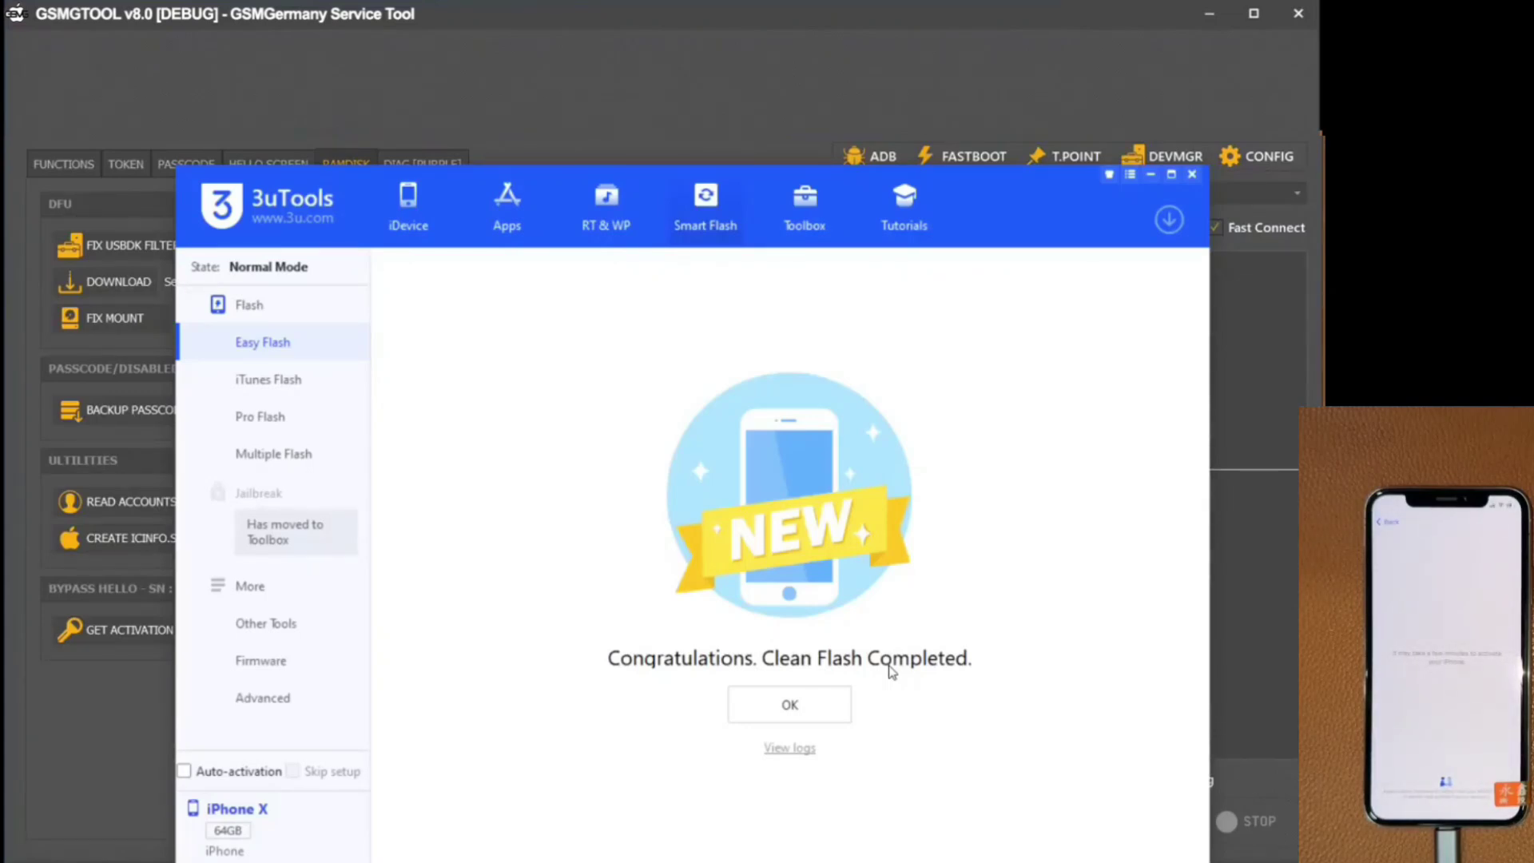
- Dismiss the Clean Flash Completed screen and view the iPhone X's info: iOS 15.6, not activated
click(412, 230)
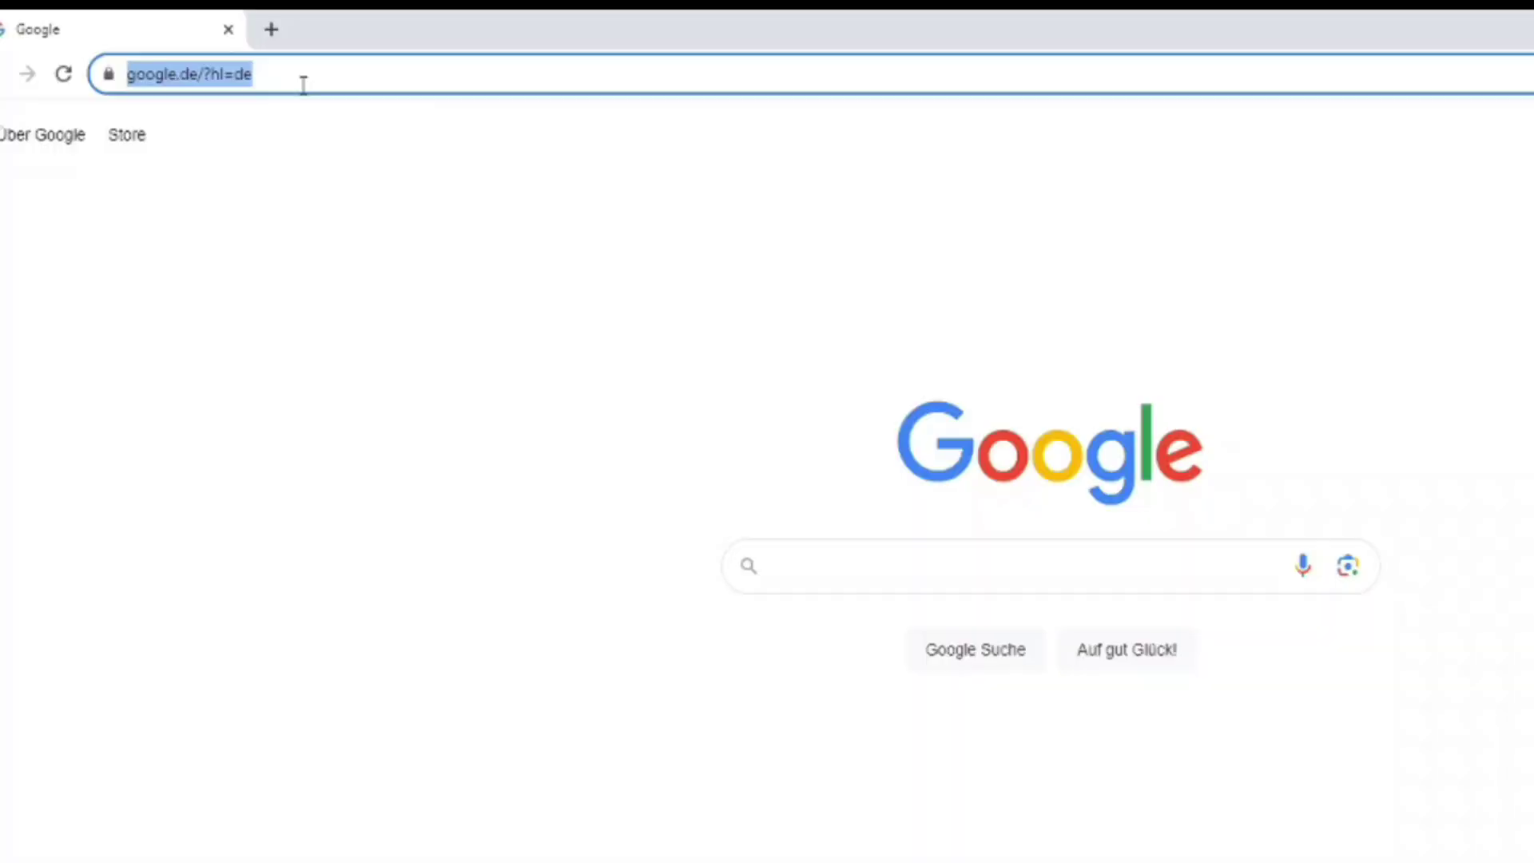
- Load gsmgermany.com in Chrome and go to its GSMG Tool page
text(gsmgermany.c)
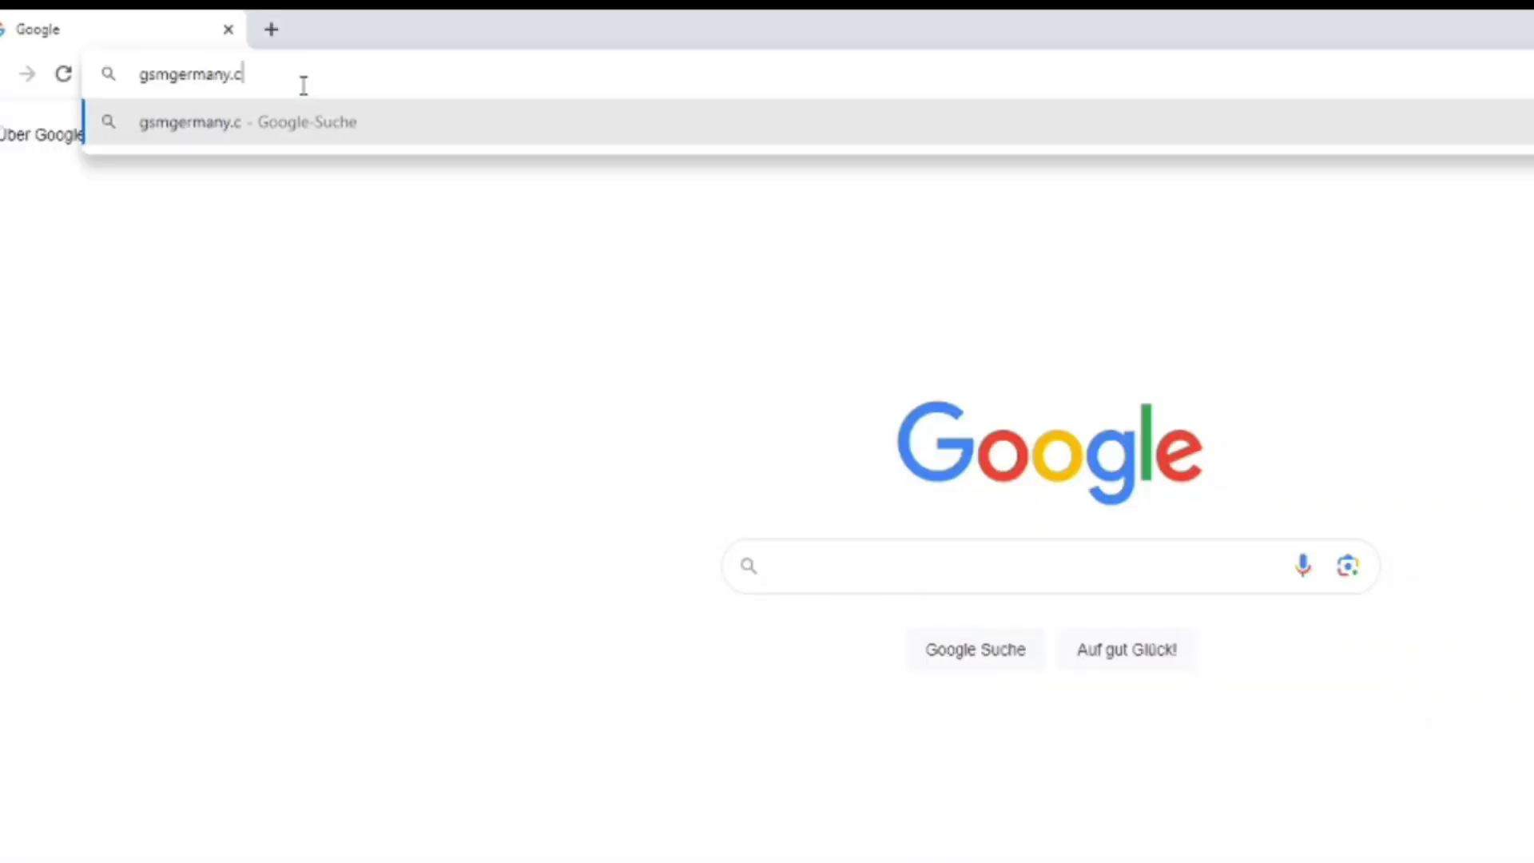
text(om)
key(Return)
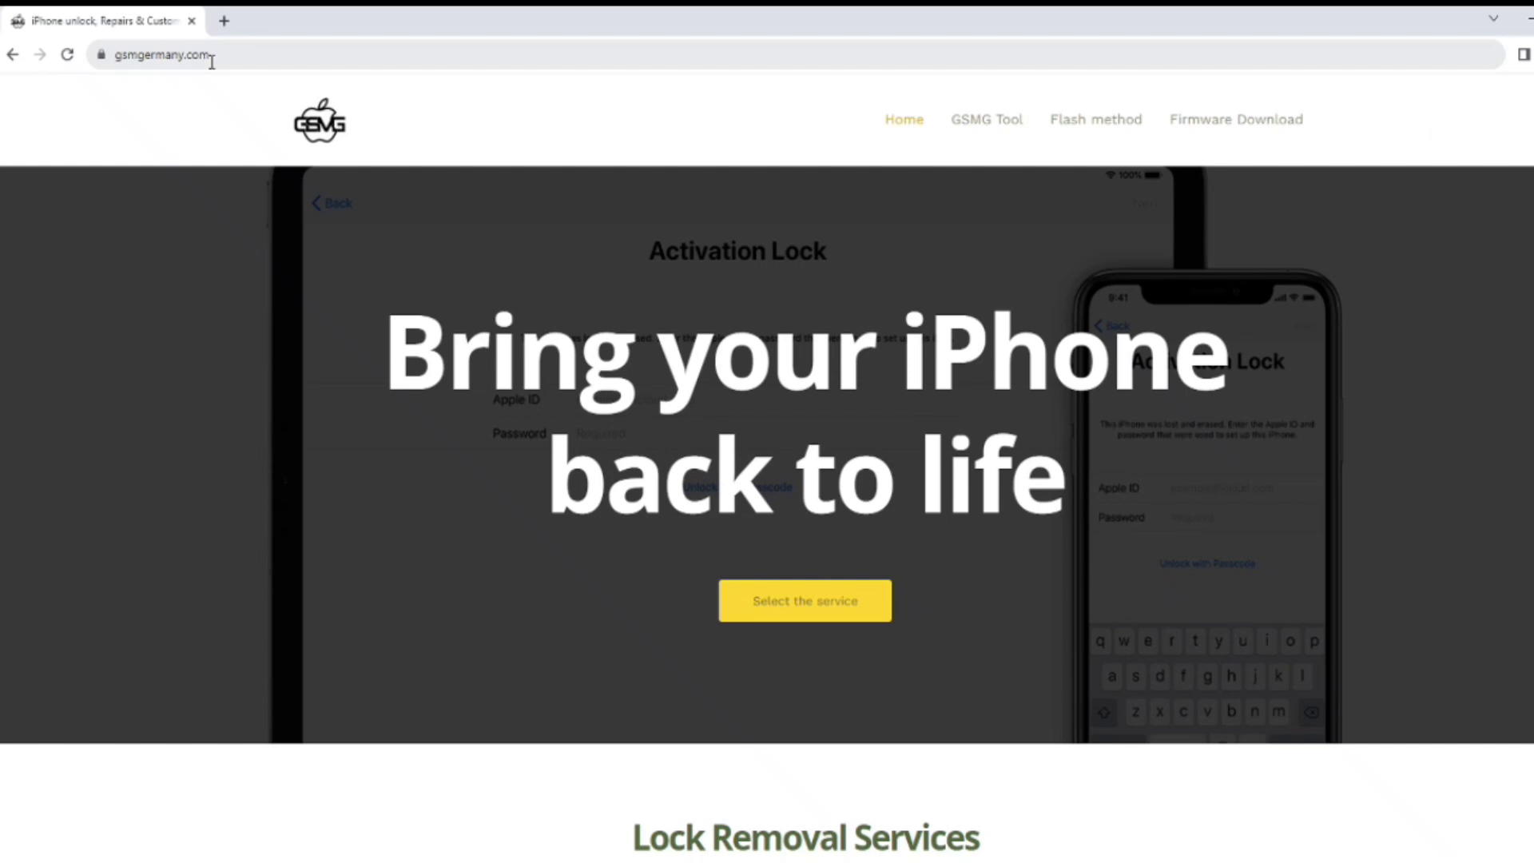
click(946, 117)
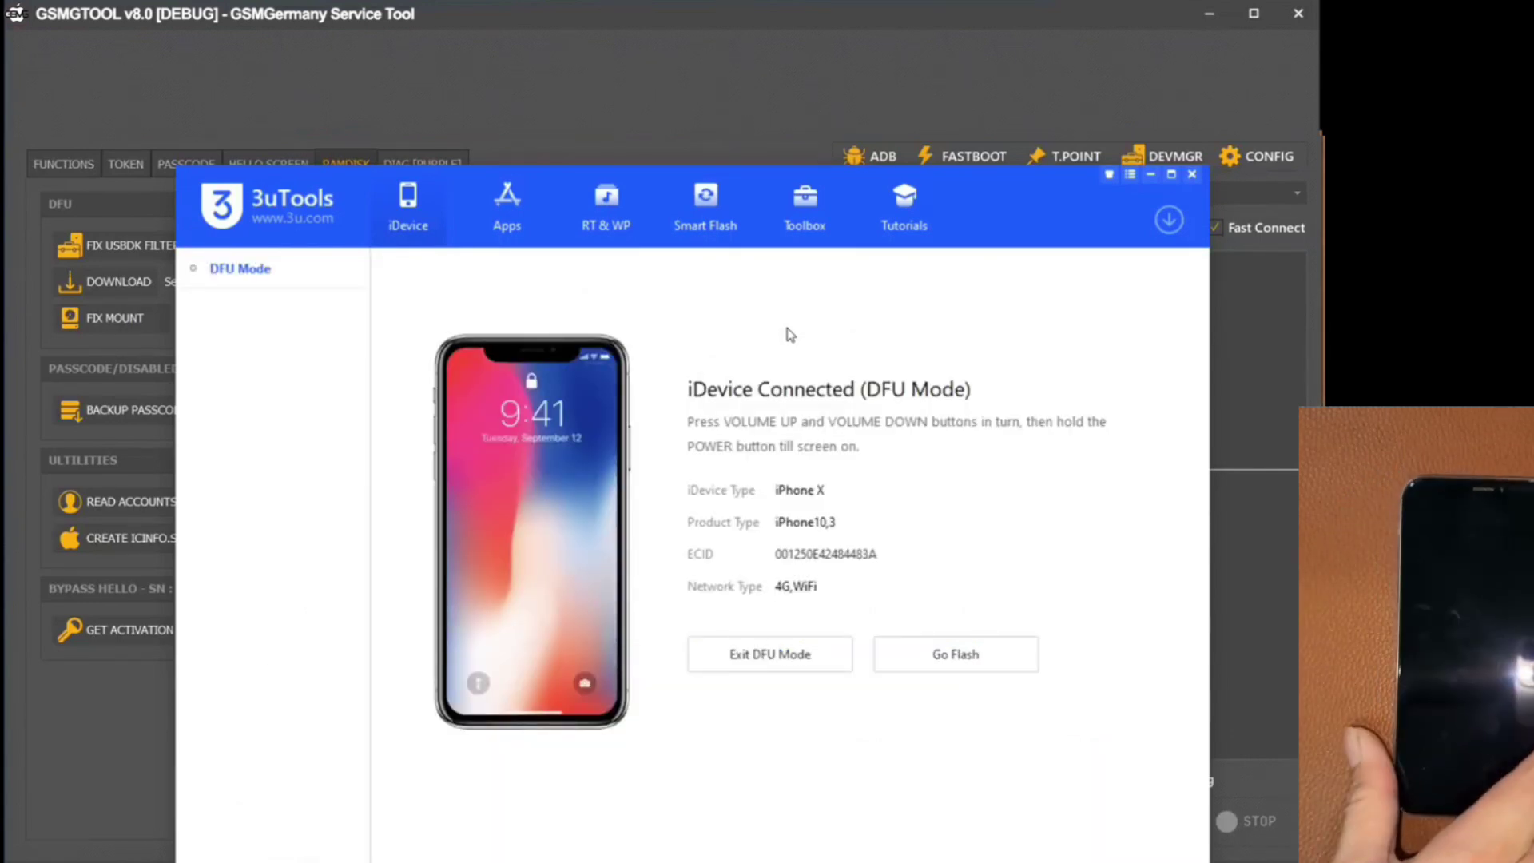
- Minimize 3uTools and pwn the iPhone's DFU mode with PWNDFU in GSMG Tool
click(1150, 175)
click(741, 255)
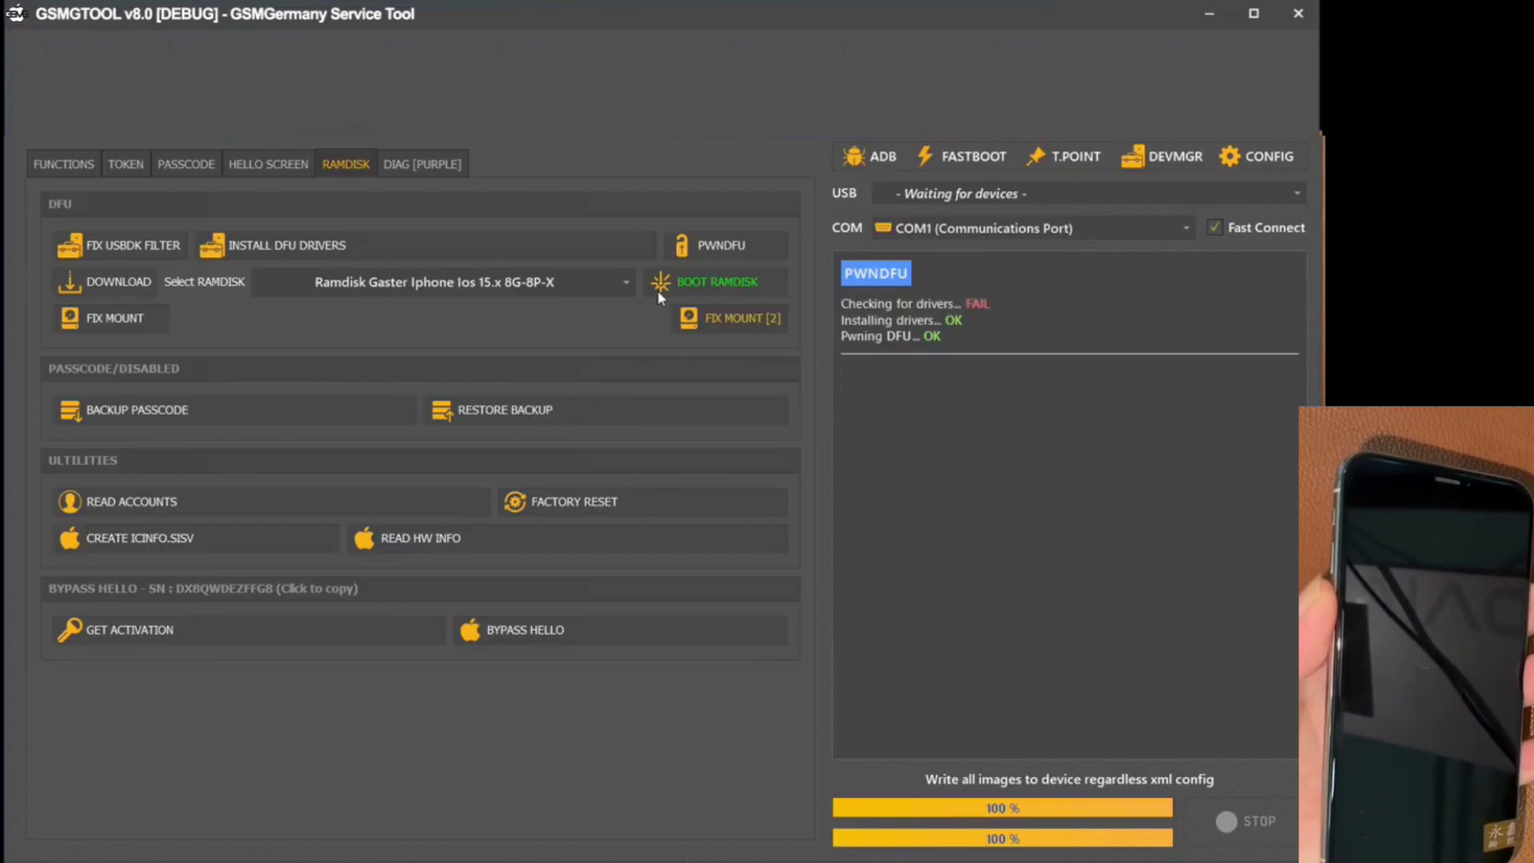
- Start booting the Gaster iOS 15.x ramdisk on the iPhone X
click(693, 283)
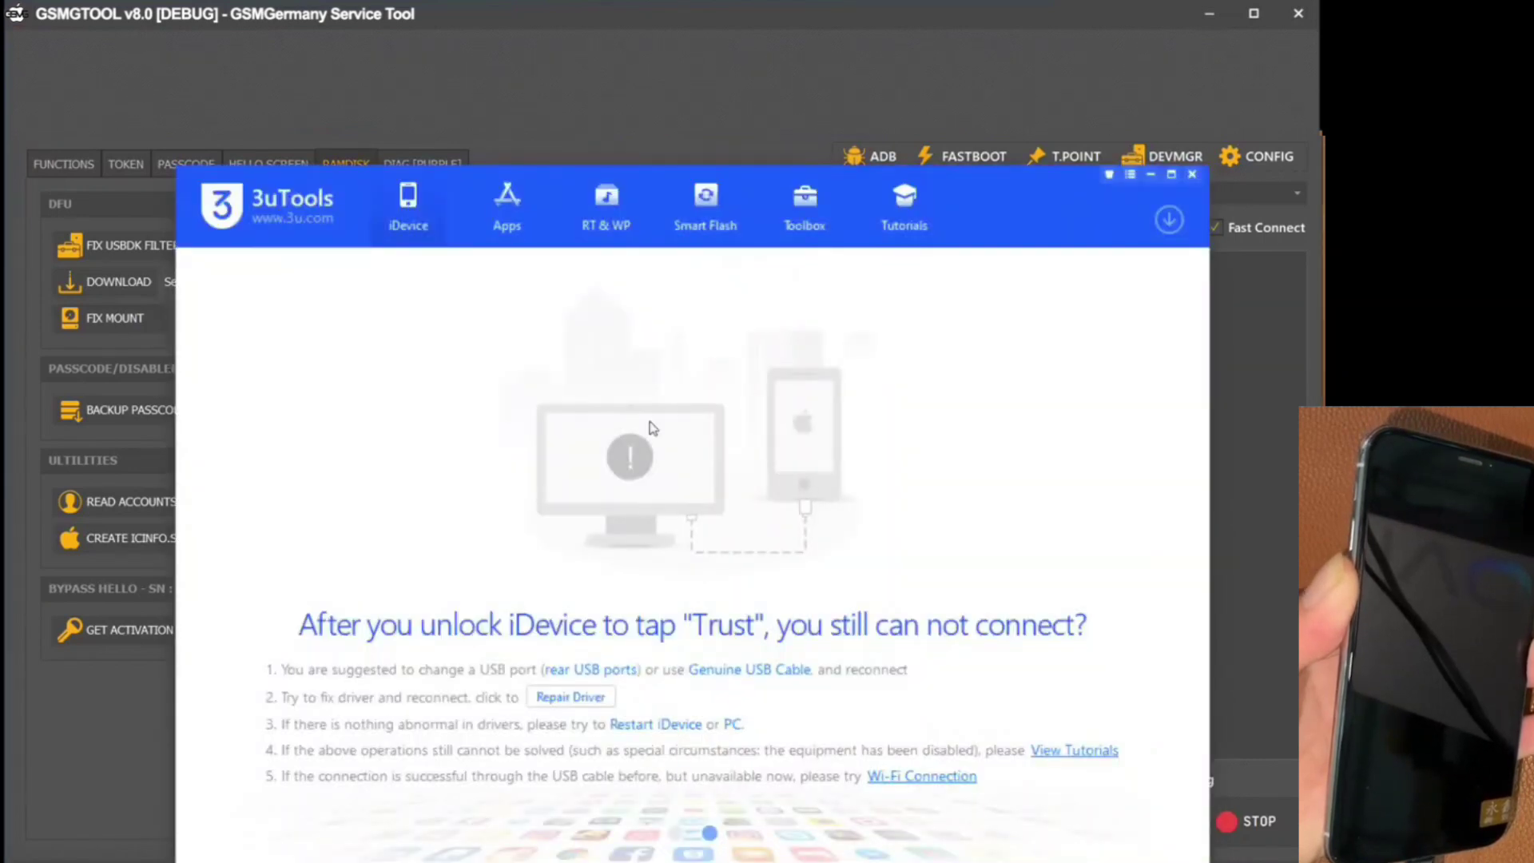
- Minimize 3uTools while the ramdisk boots, then confirm it shows the iPhone X in DFU mode
click(1149, 176)
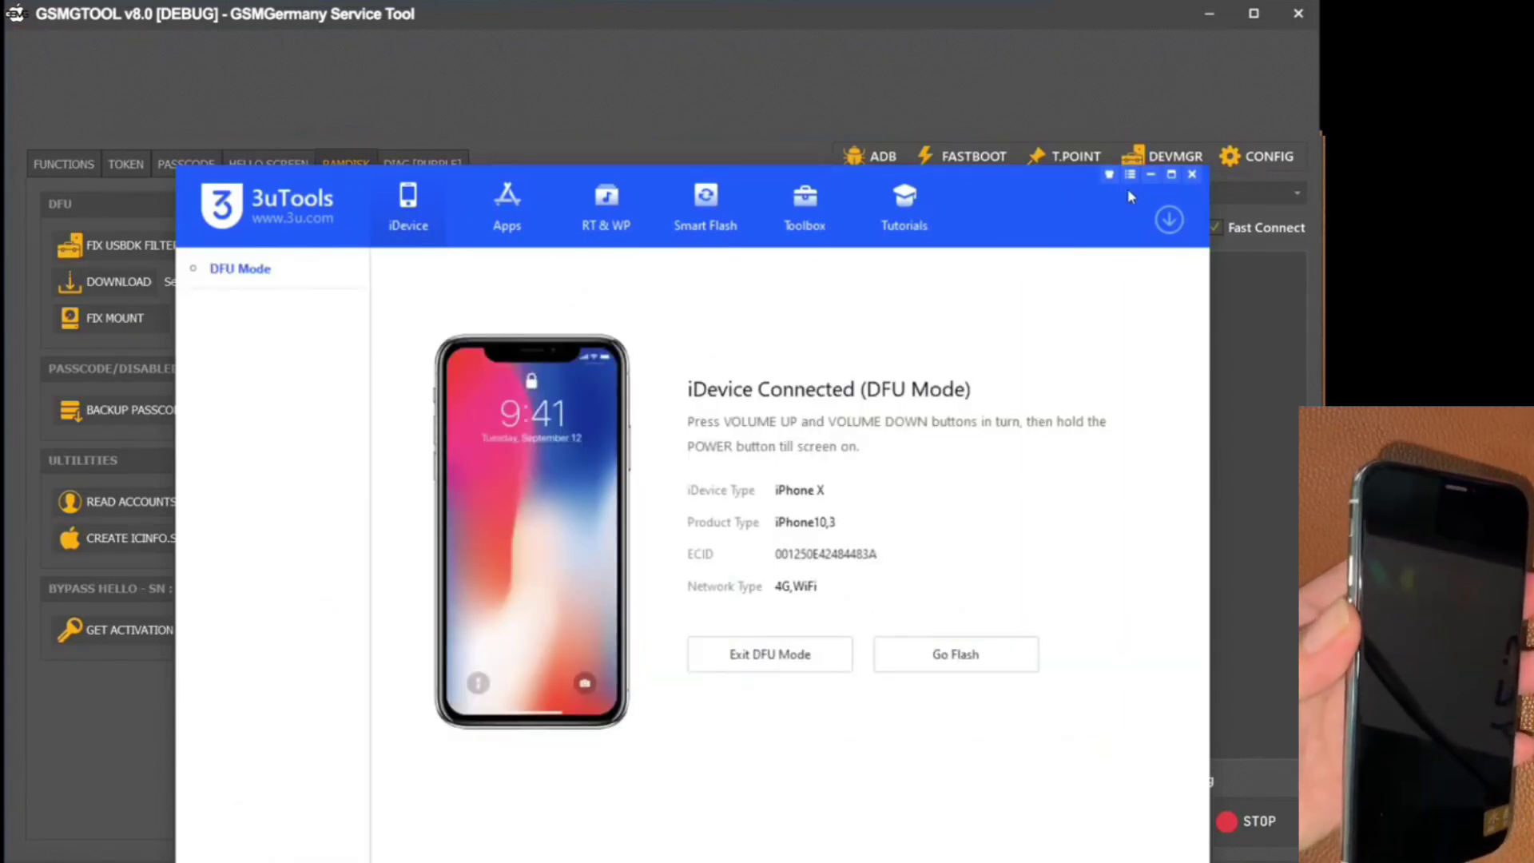
- Minimize 3uTools and expand the USB controllers and libusbK USB Devices groups in Device Manager
click(1150, 174)
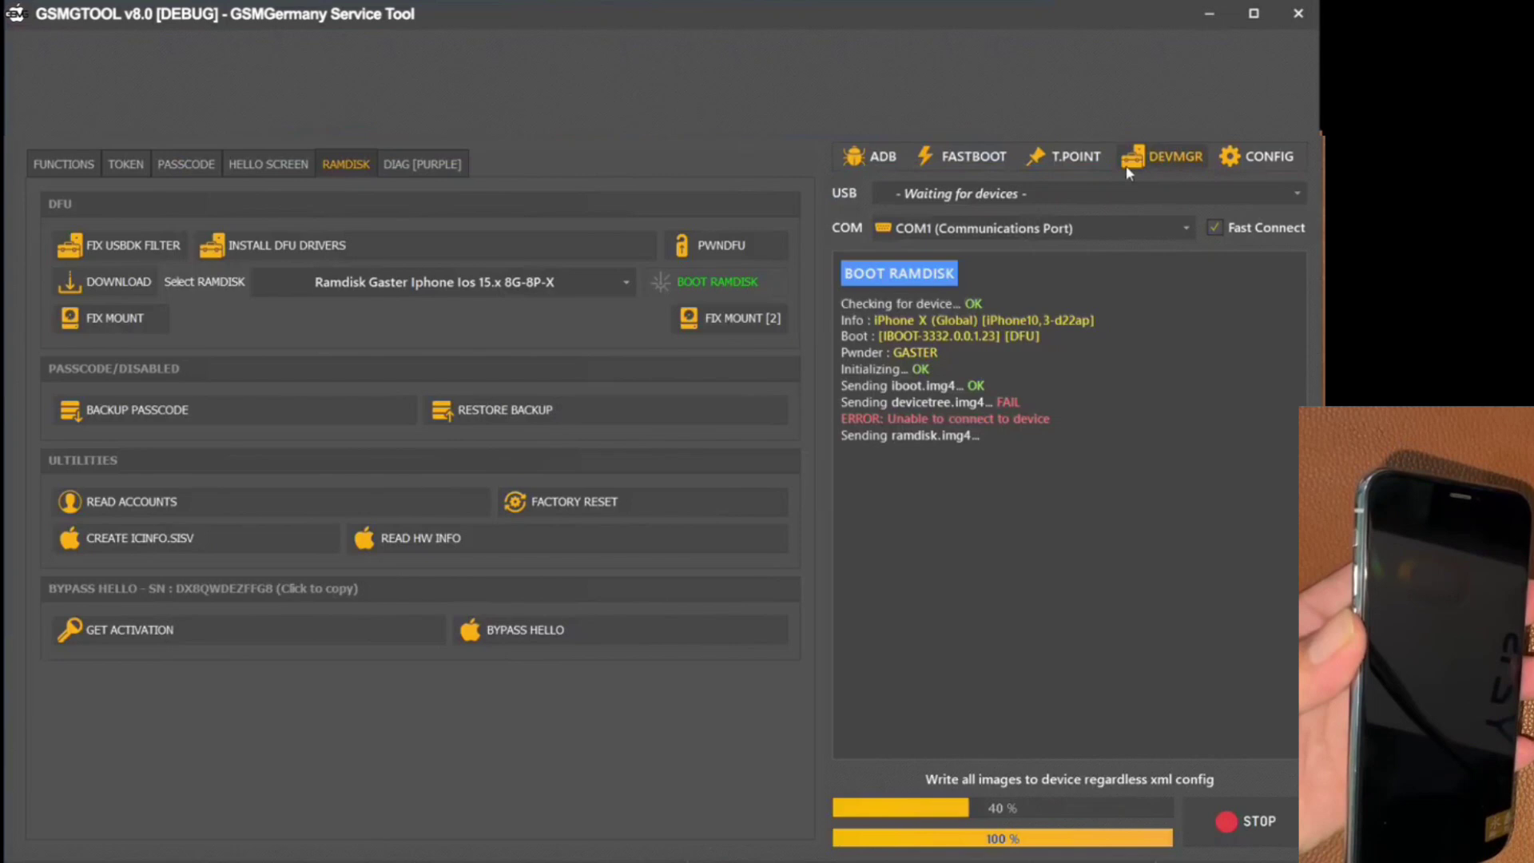
scroll(182, 375, down, 1)
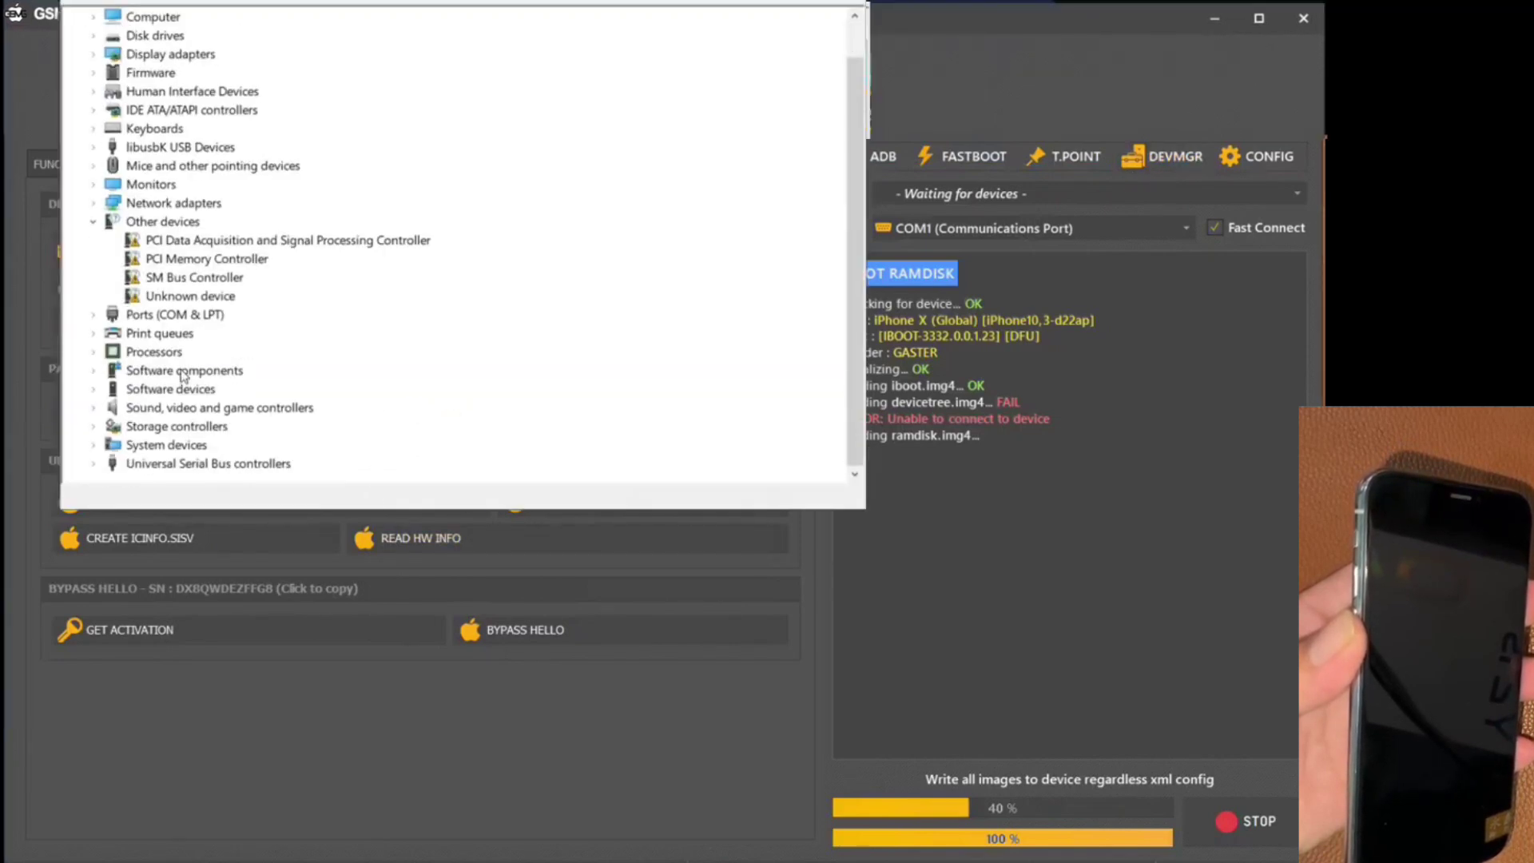
double_click(112, 463)
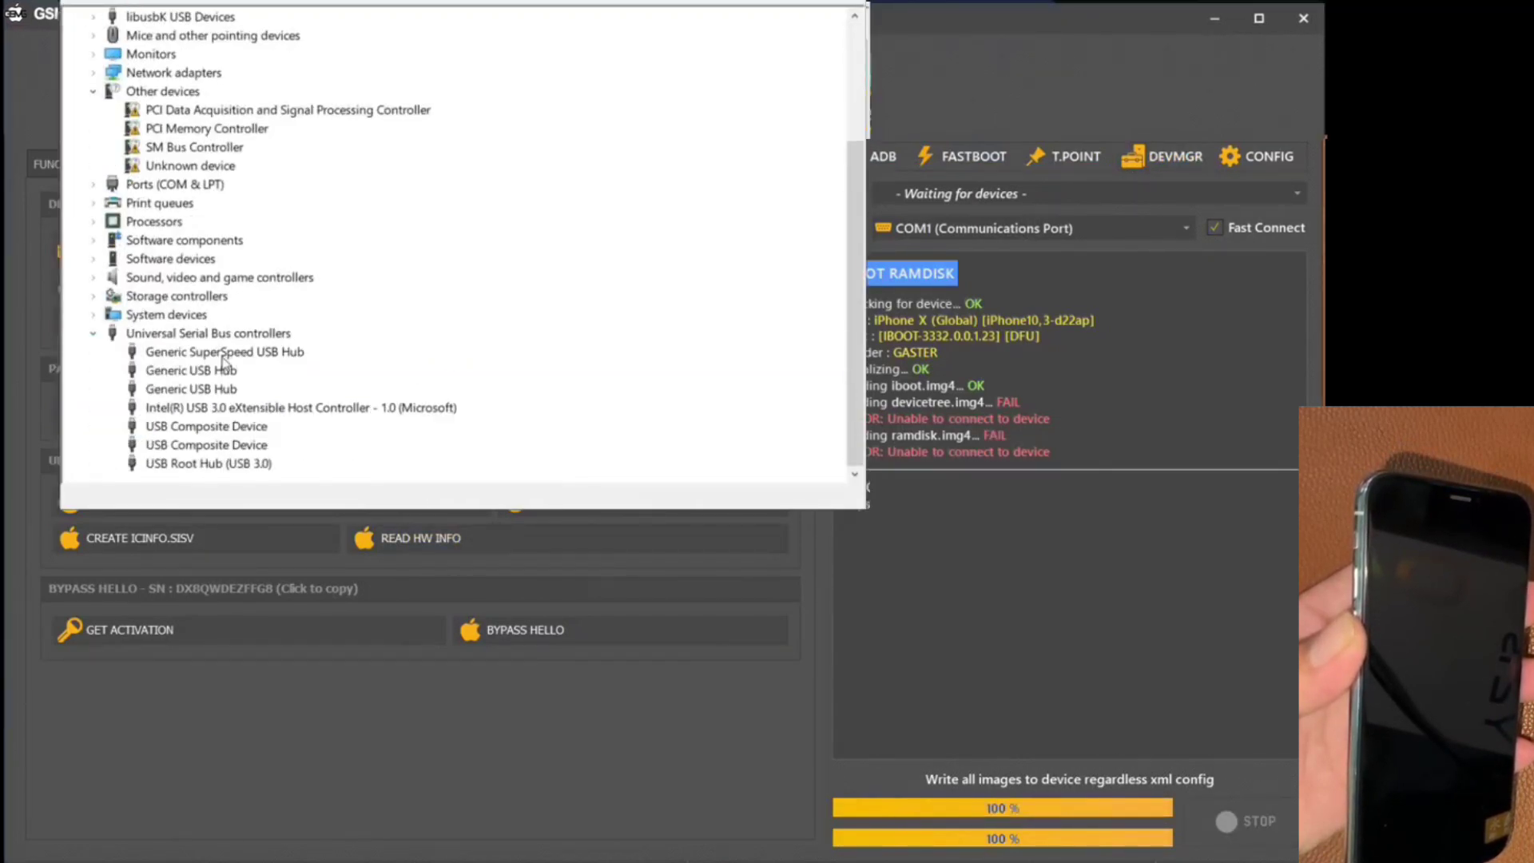
scroll(224, 364, up, 3)
click(95, 185)
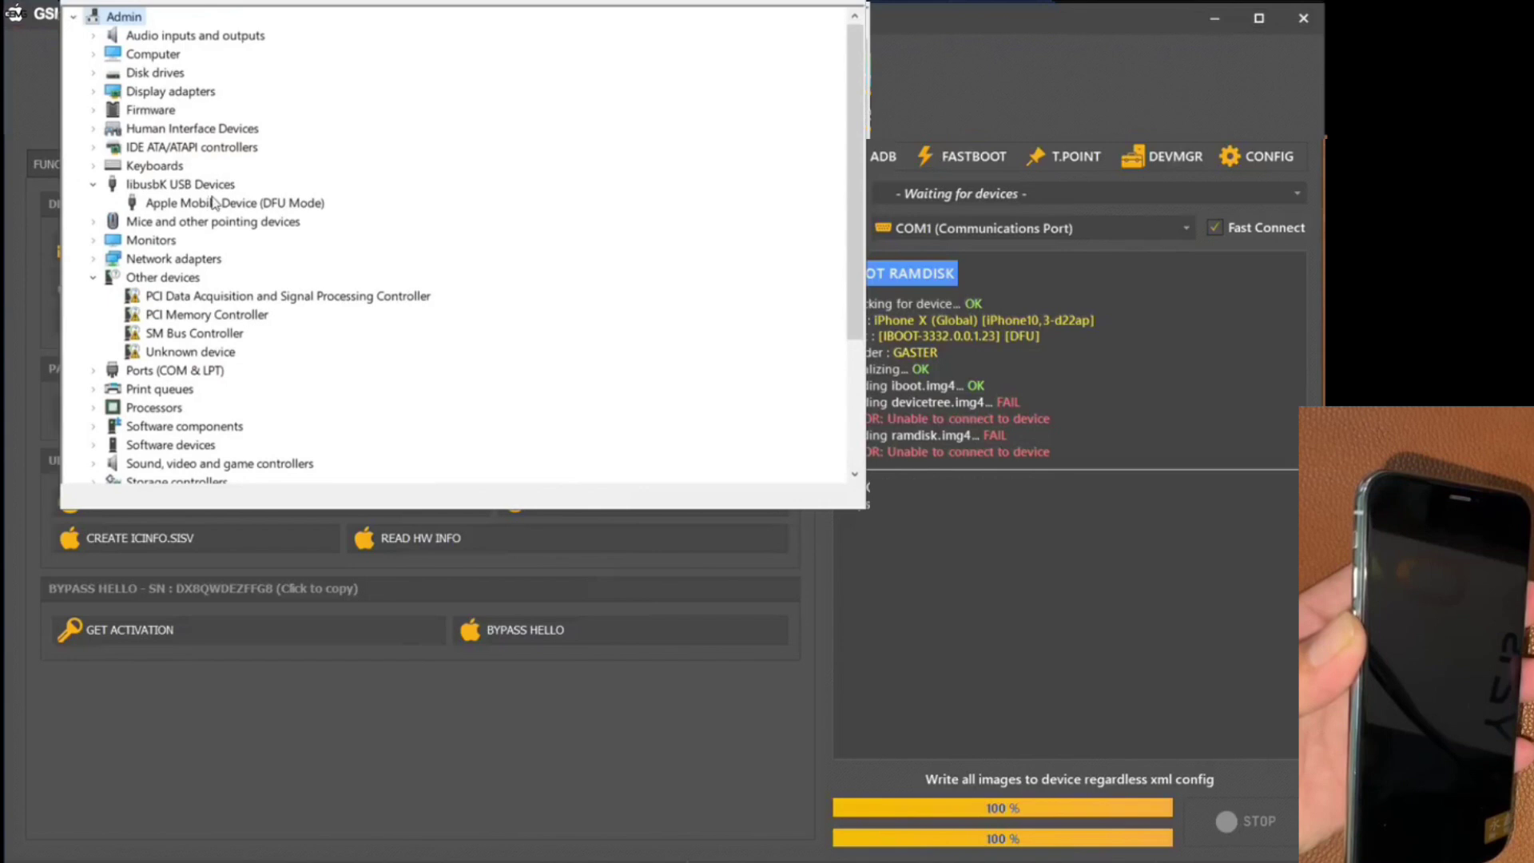
- Update Apple Mobile Device (DFU Mode) to the Apple Recovery (DFU) USB Driver
click(208, 203)
right_click(220, 203)
click(283, 219)
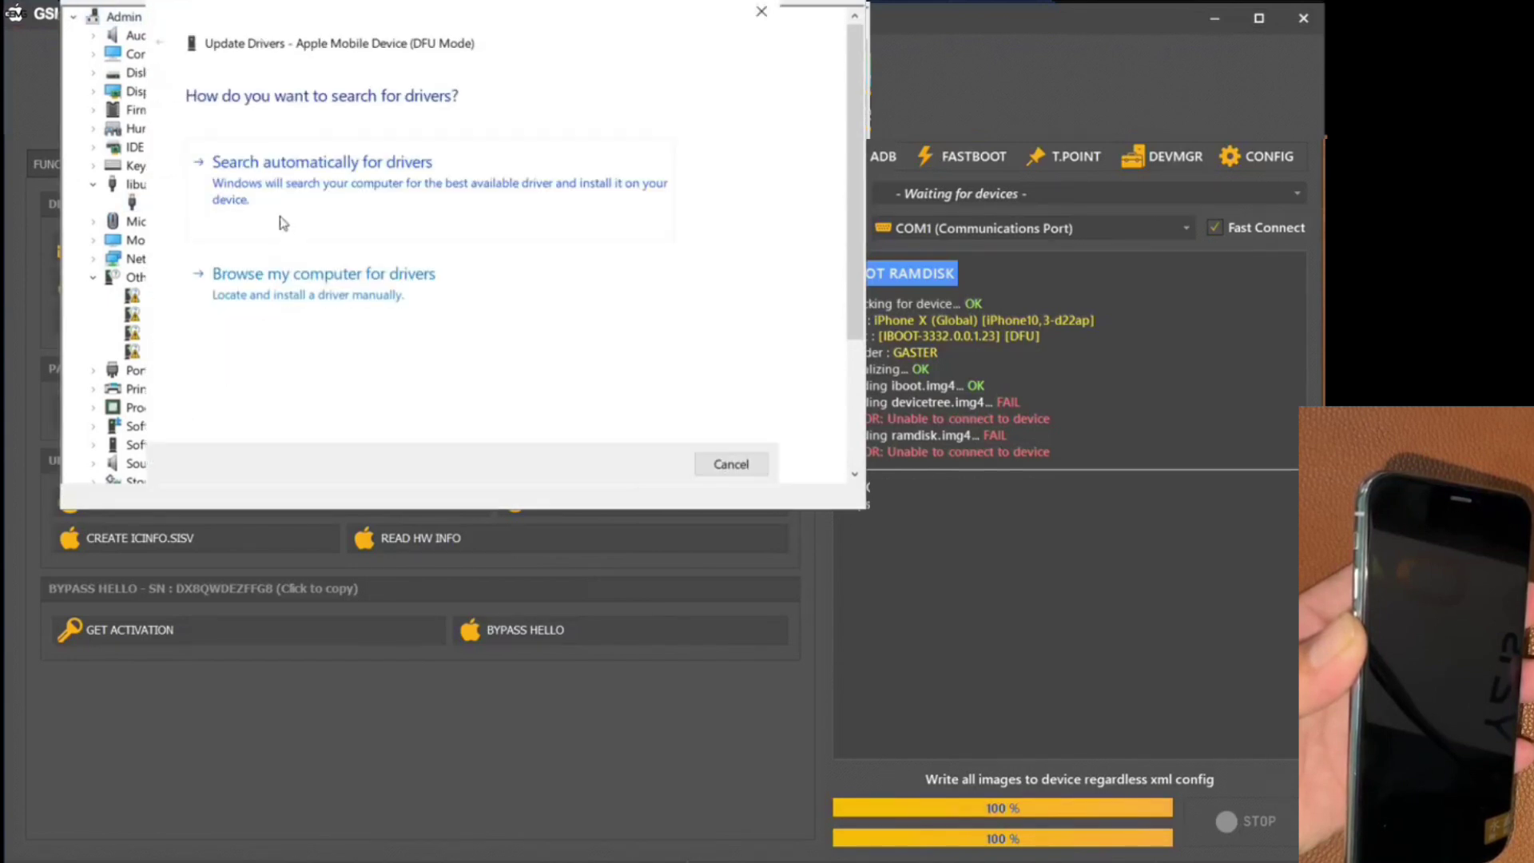
click(330, 281)
click(360, 319)
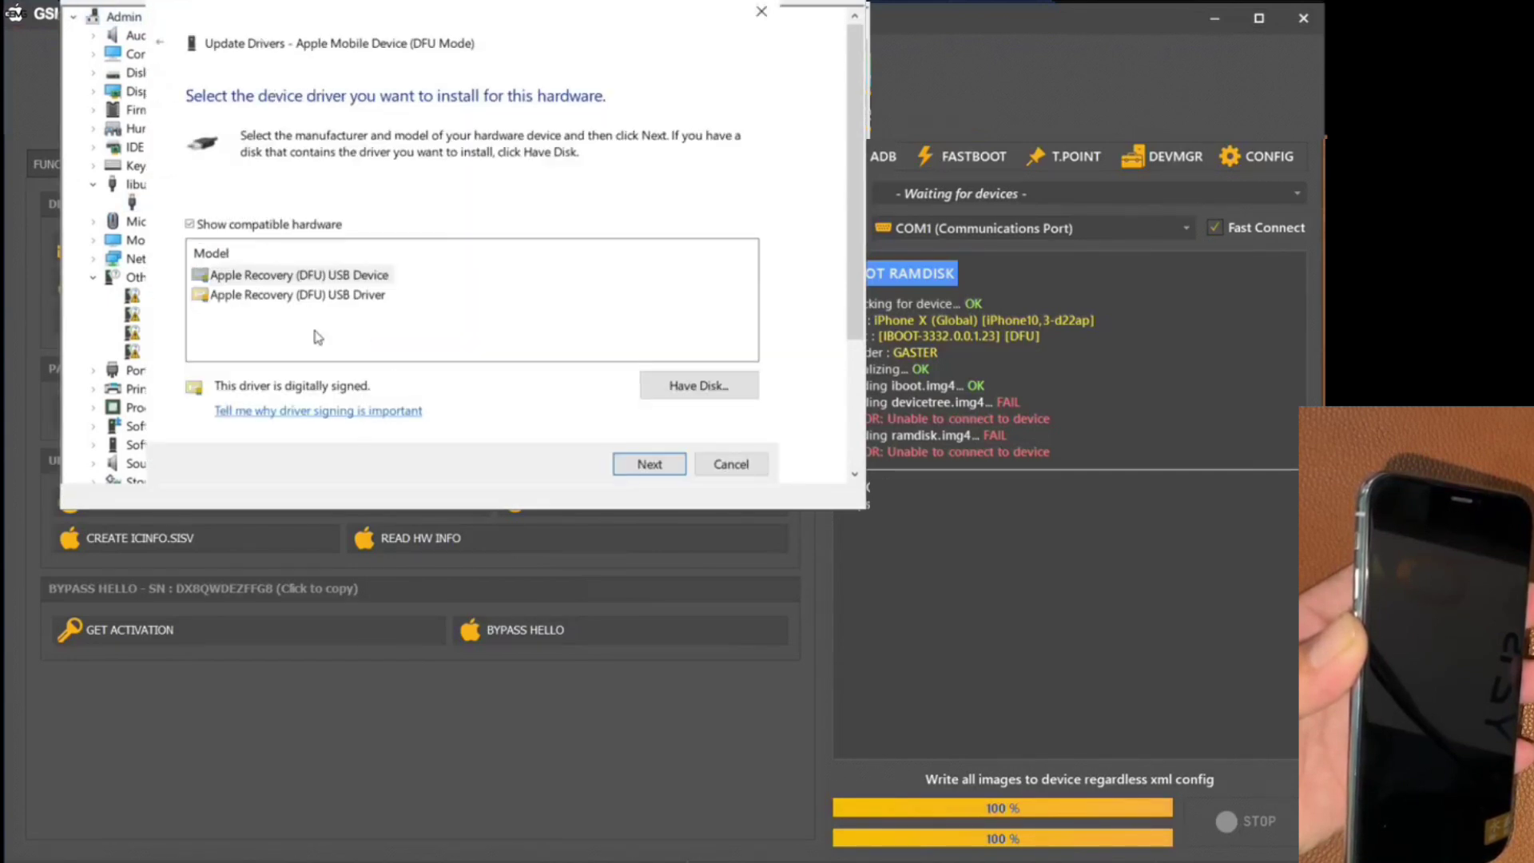
click(324, 295)
click(649, 463)
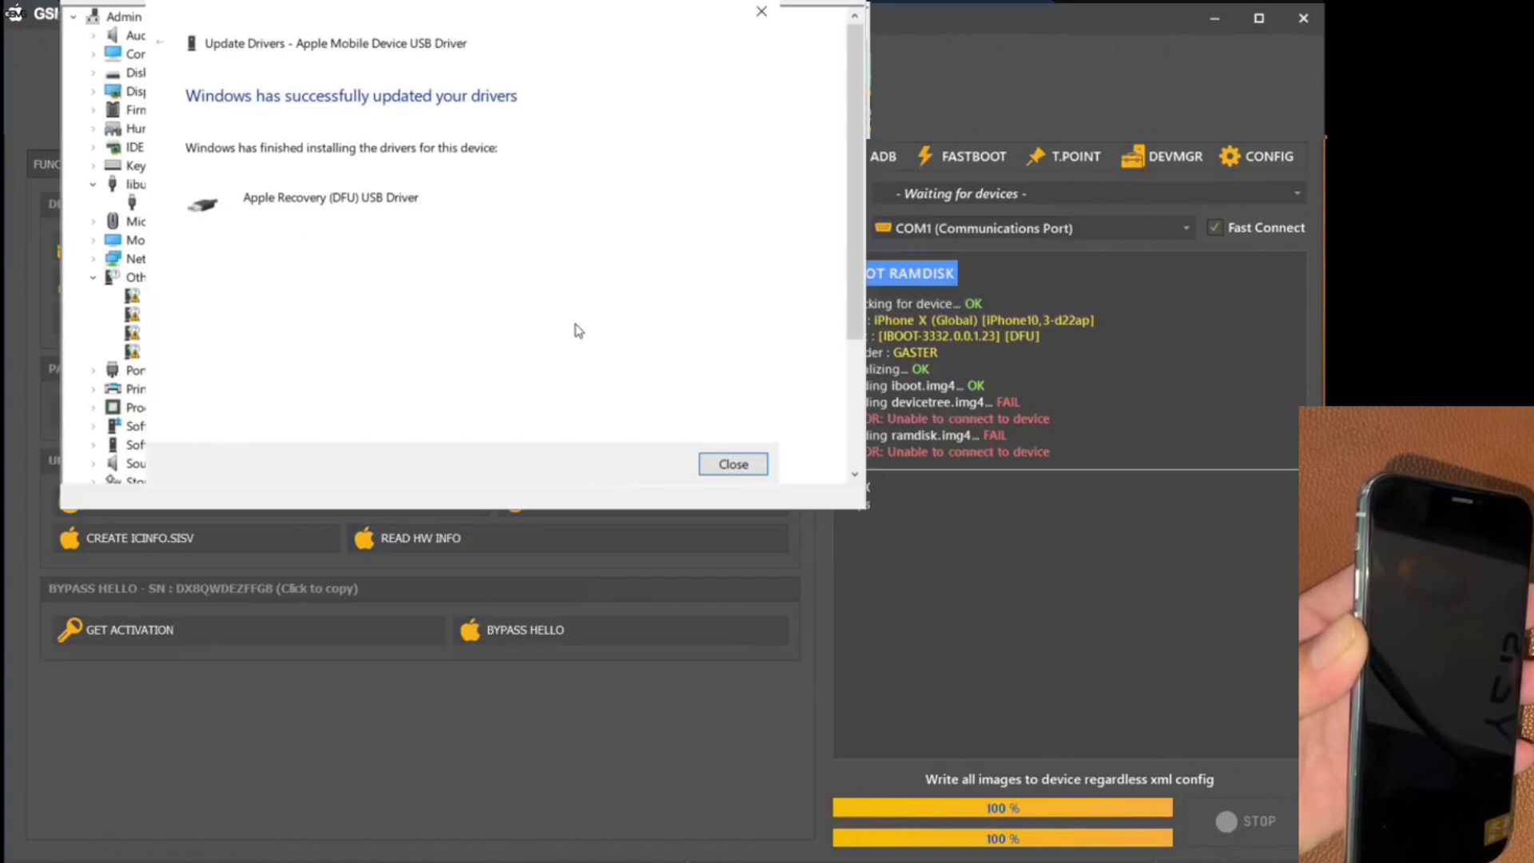
click(705, 464)
click(1059, 646)
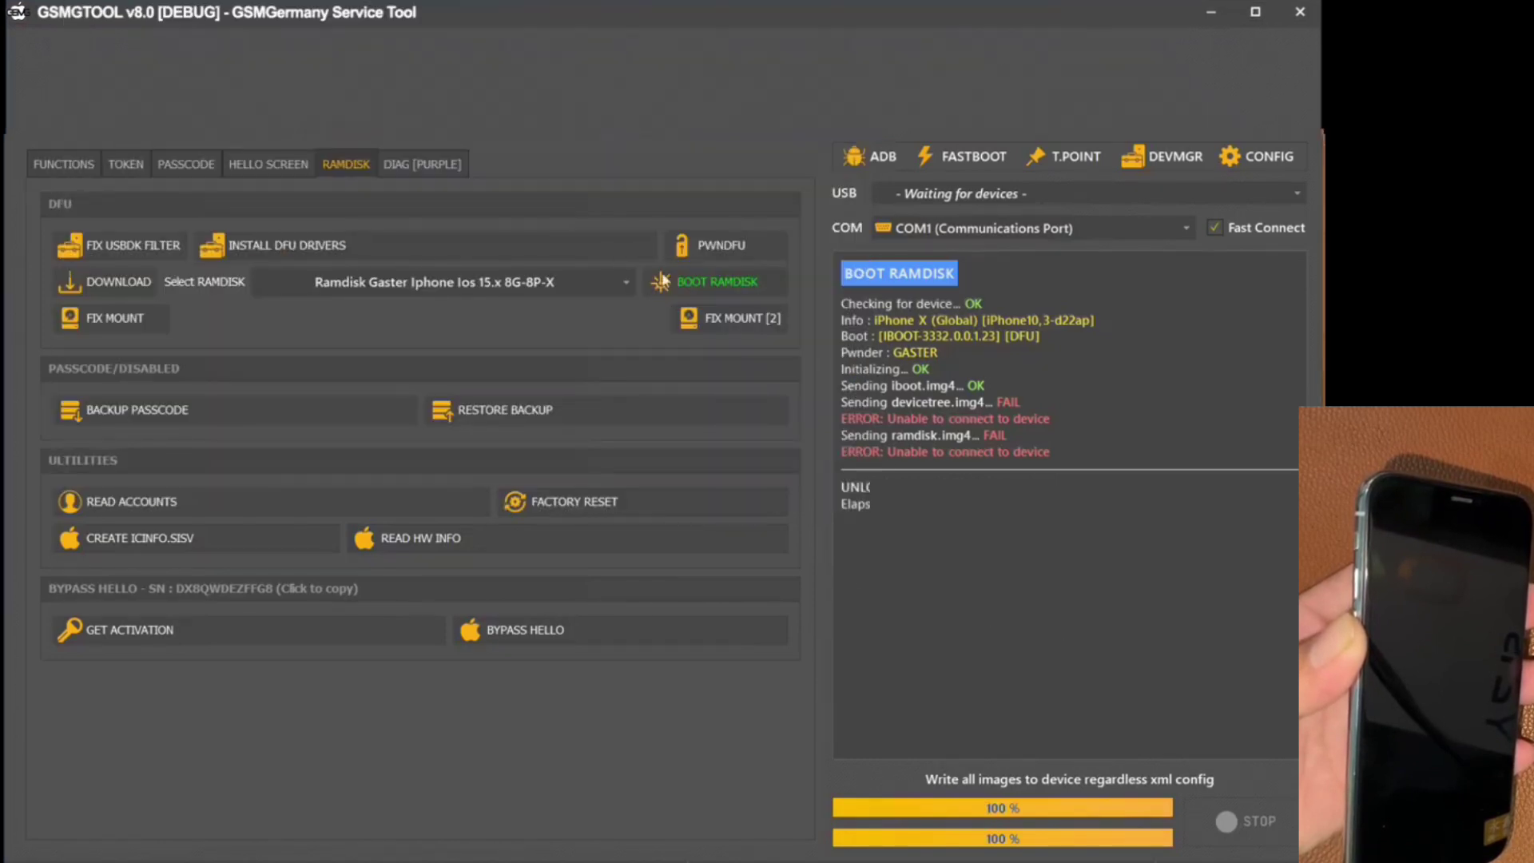
- Re-pwn DFU mode and retry the DFU device's driver update, cancelling when none is found
click(703, 247)
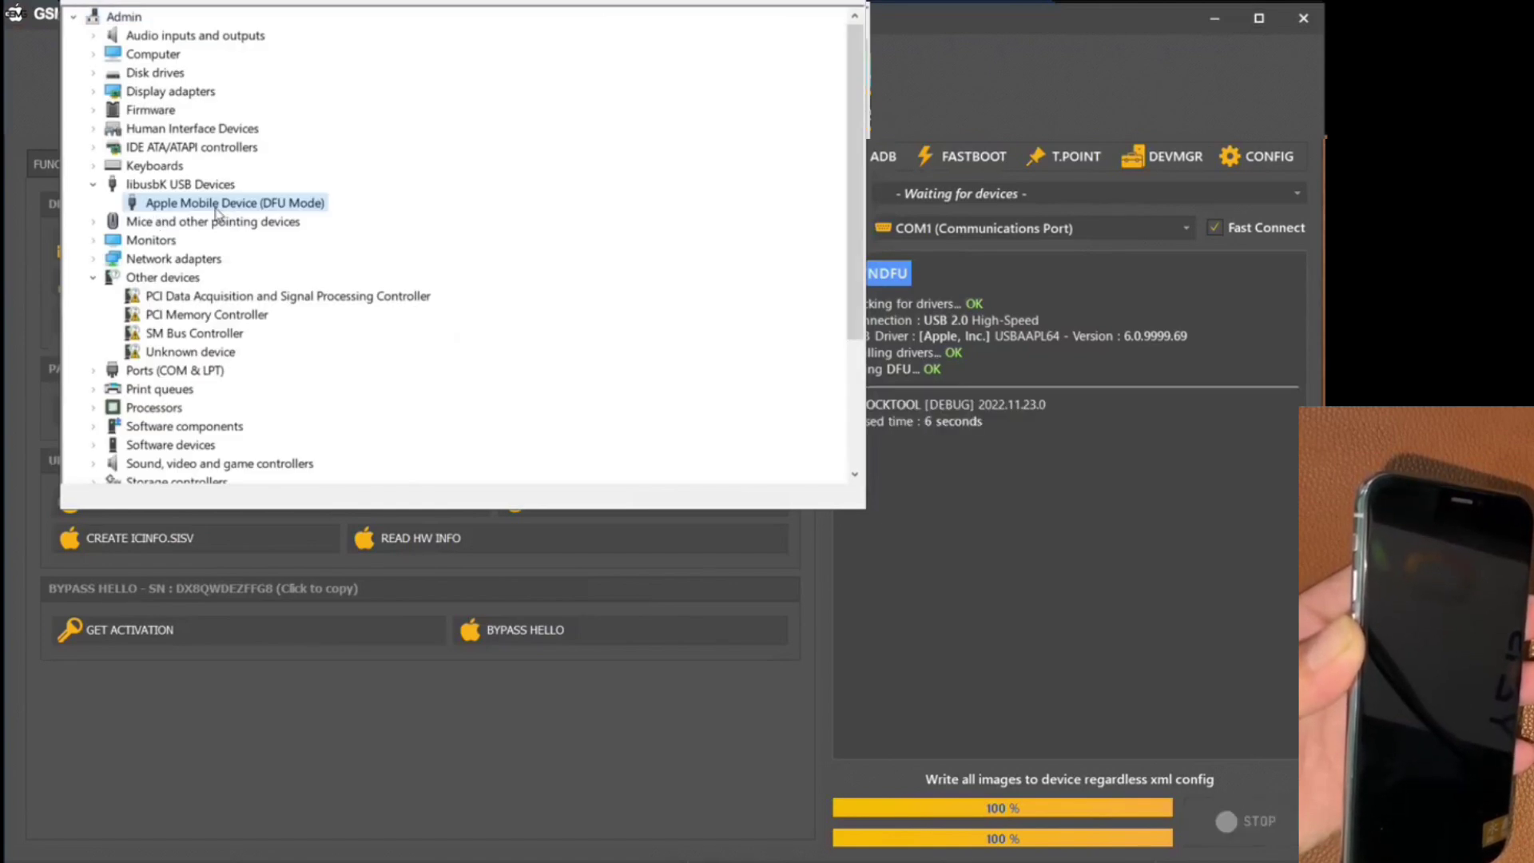
scroll(262, 331, down, 3)
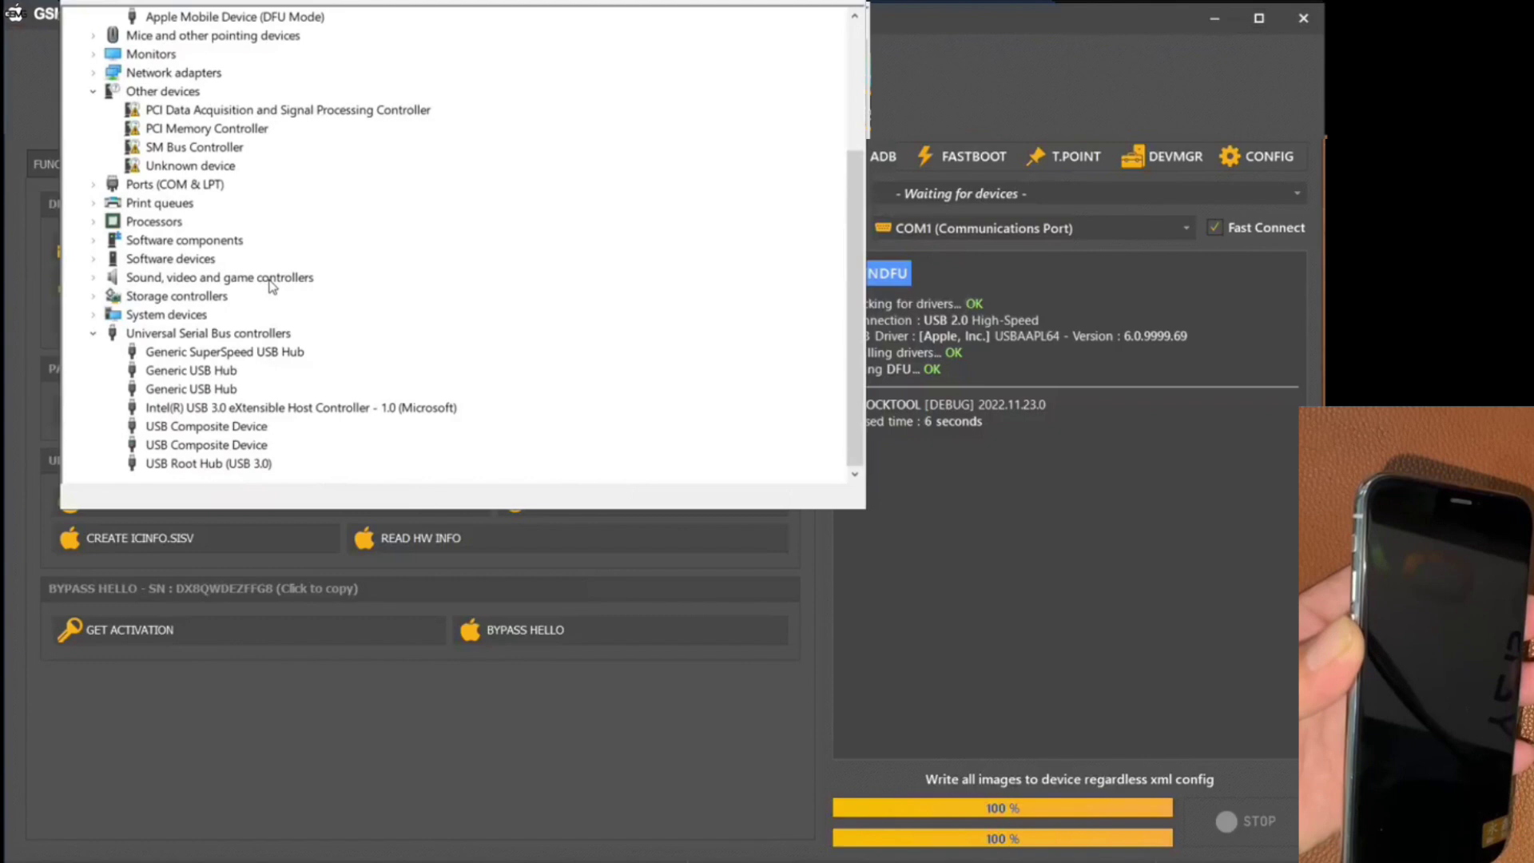
scroll(272, 286, up, 5)
click(276, 199)
right_click(276, 199)
click(319, 211)
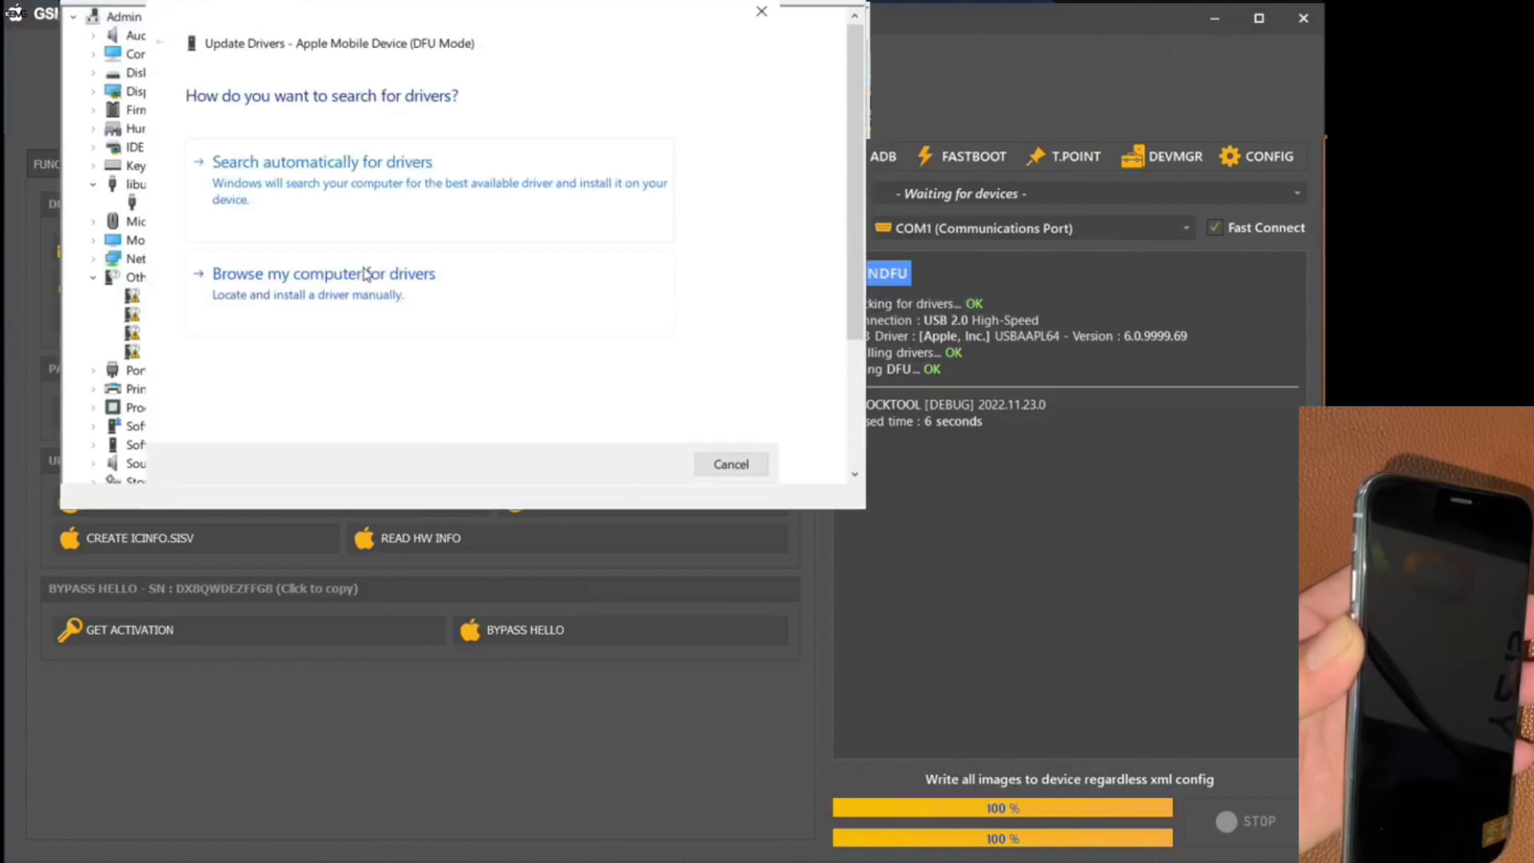
click(366, 274)
click(366, 315)
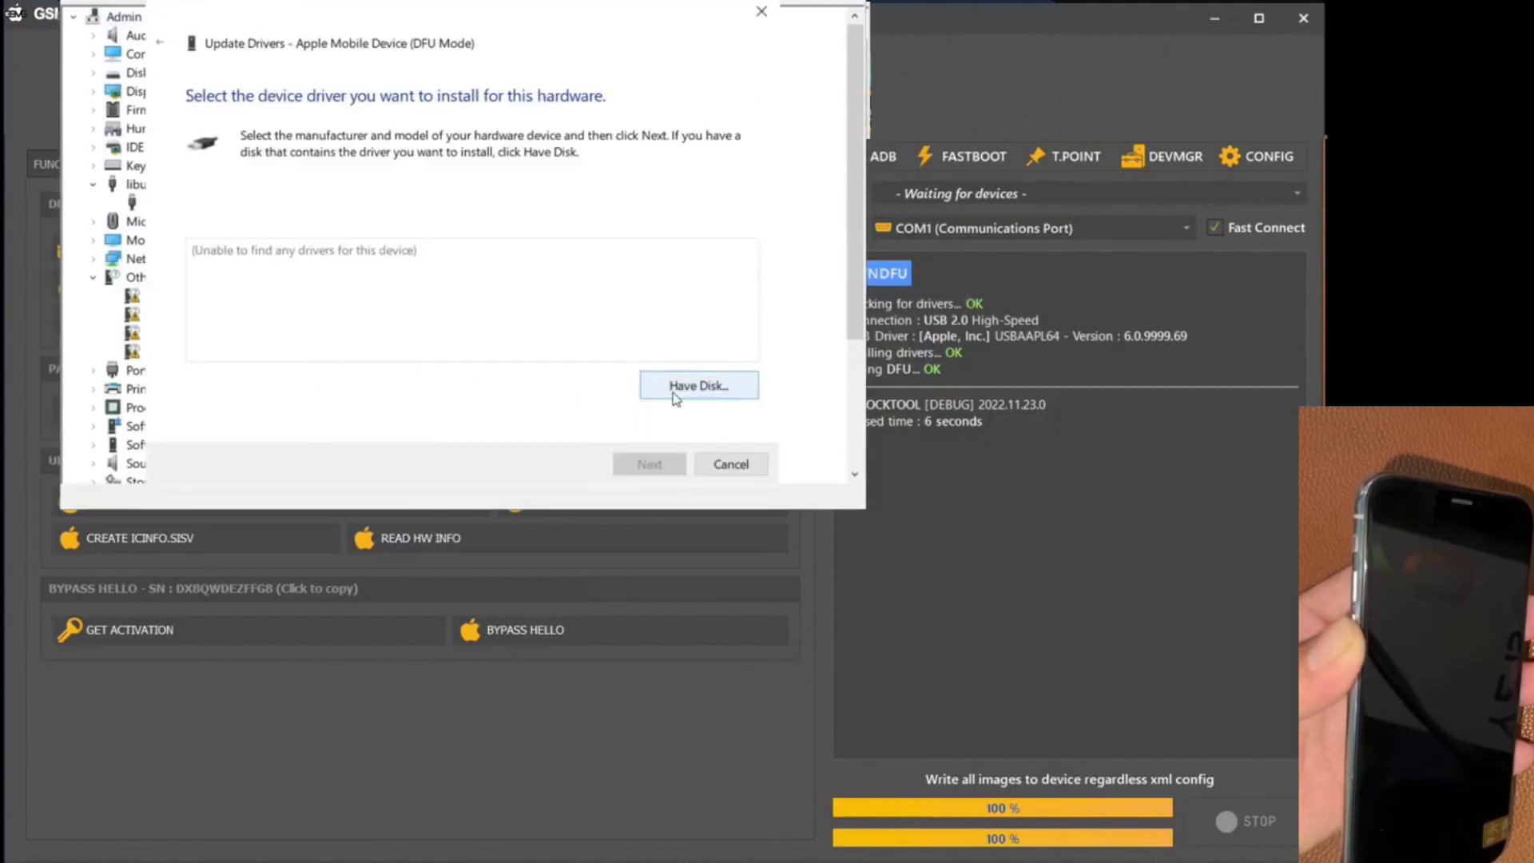
click(731, 463)
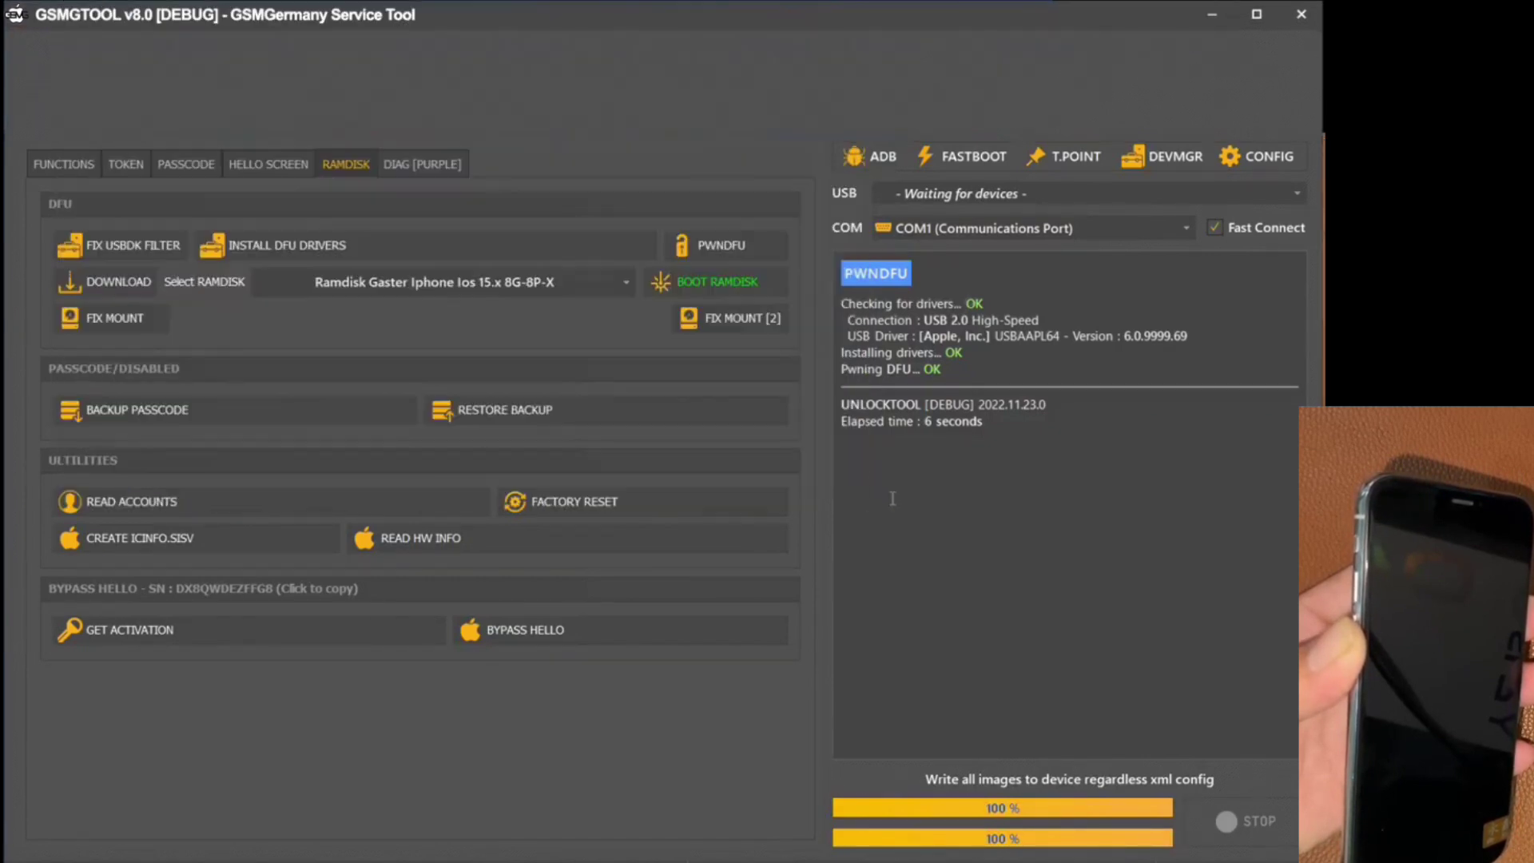
- Install GSMG Tool's DFU drivers and confirm the iPhone appears as Apple Mobile Device USB Driver
click(434, 245)
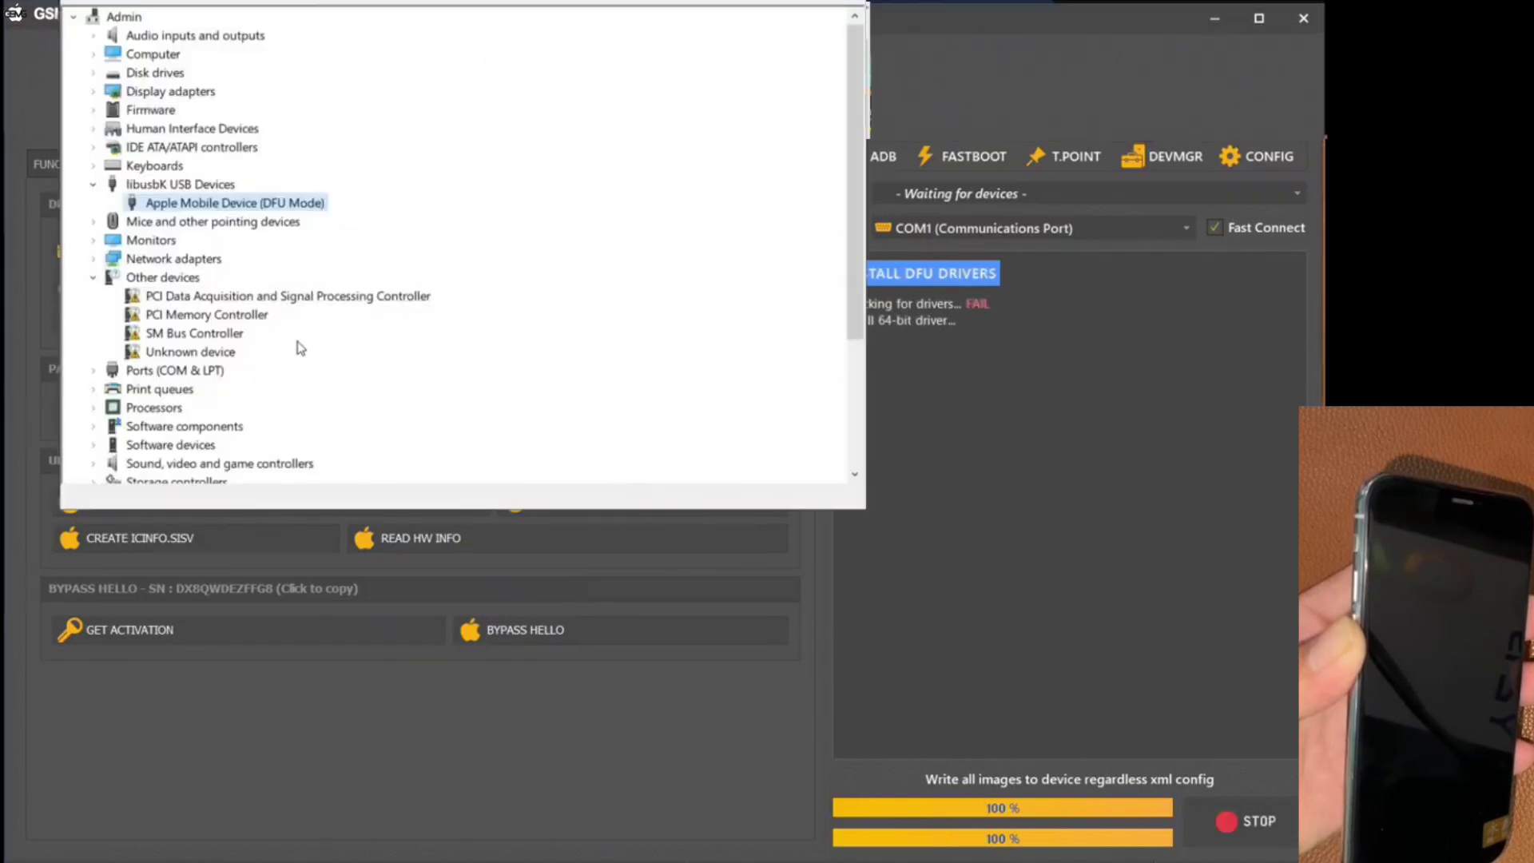
scroll(299, 348, down, 3)
scroll(236, 233, up, 3)
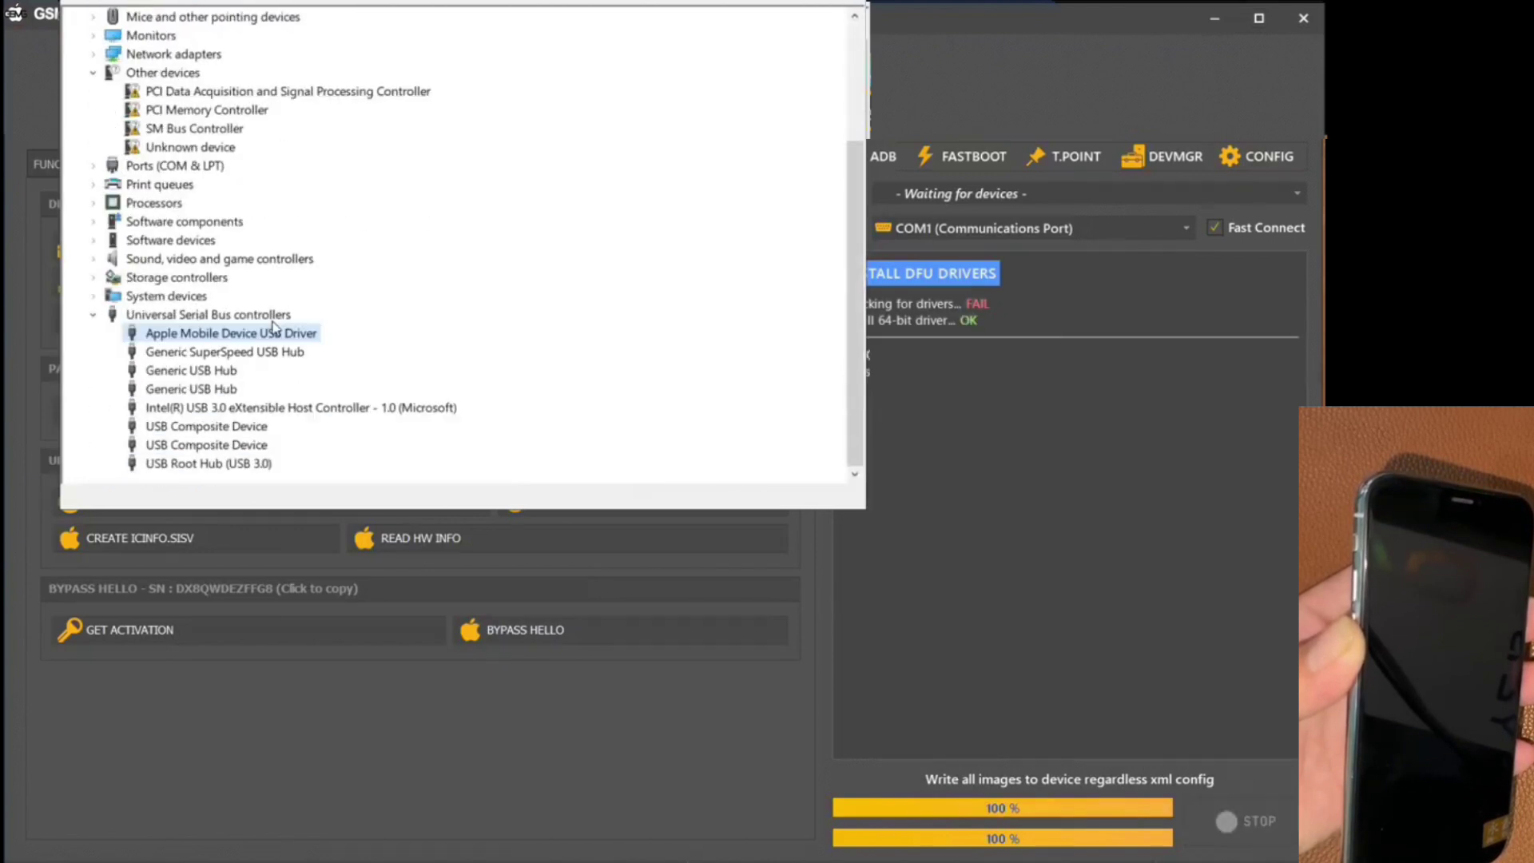
- Boot the Gaster ramdisk again and watch the iPhone's connection in Device Manager and 3uTools
click(993, 560)
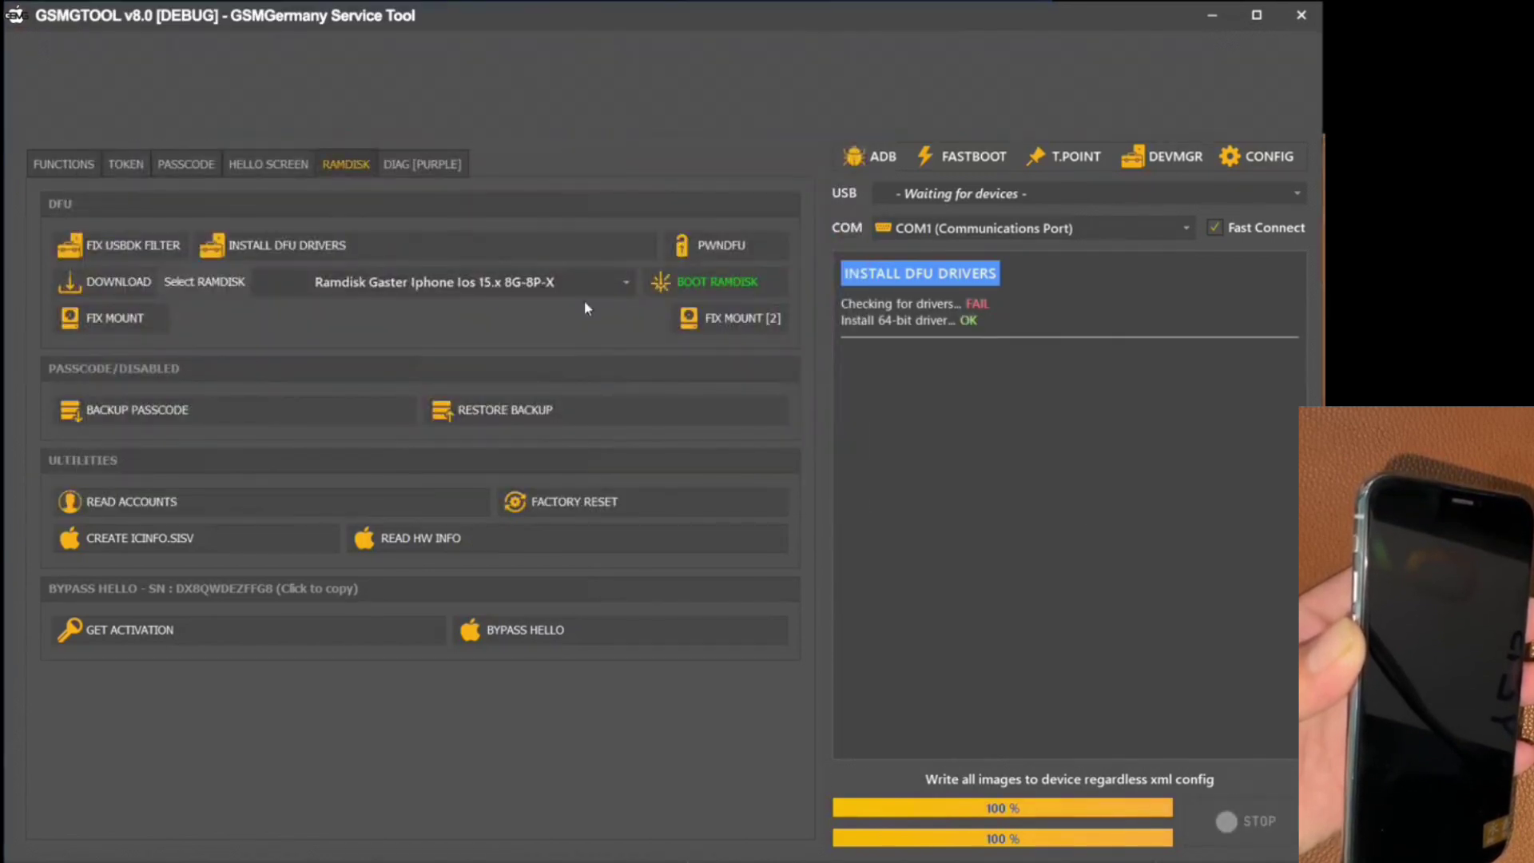
click(686, 287)
key(alt+Tab)
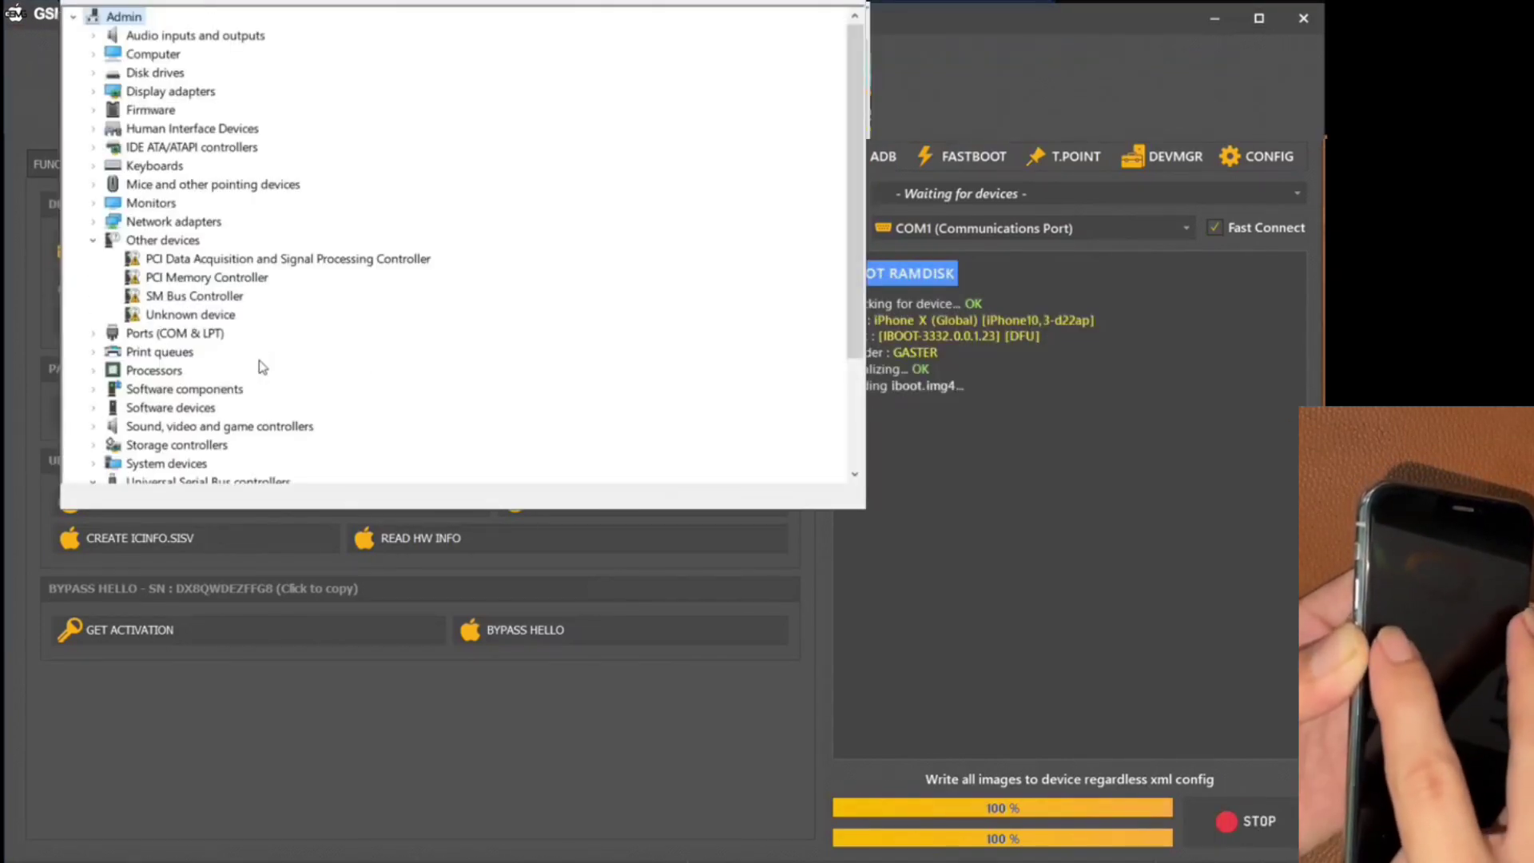
scroll(262, 367, down, 2)
scroll(262, 366, down, 2)
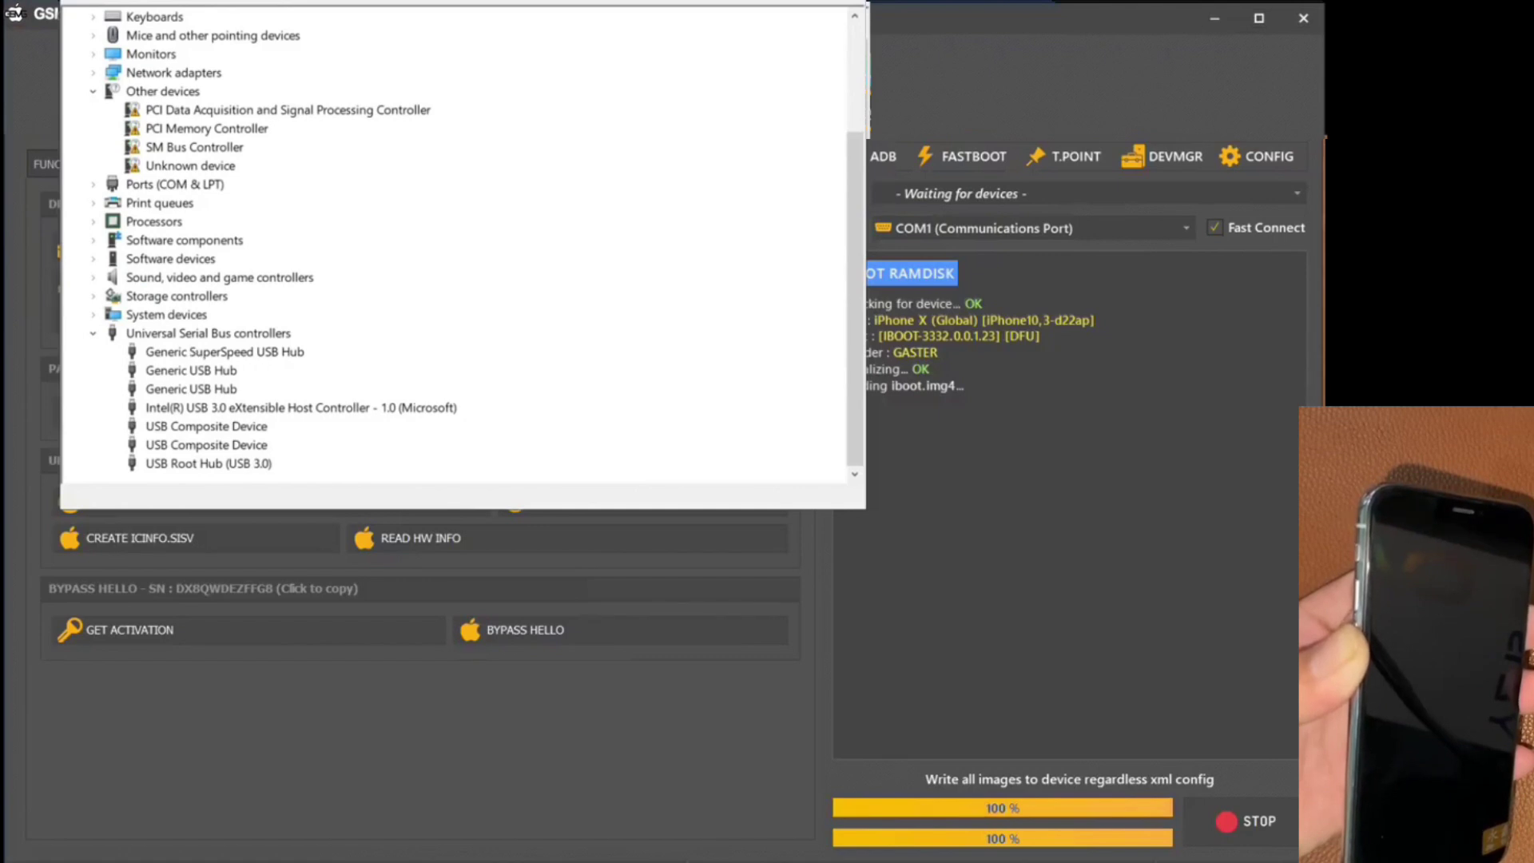
key(alt+Tab)
key(alt+Tab)
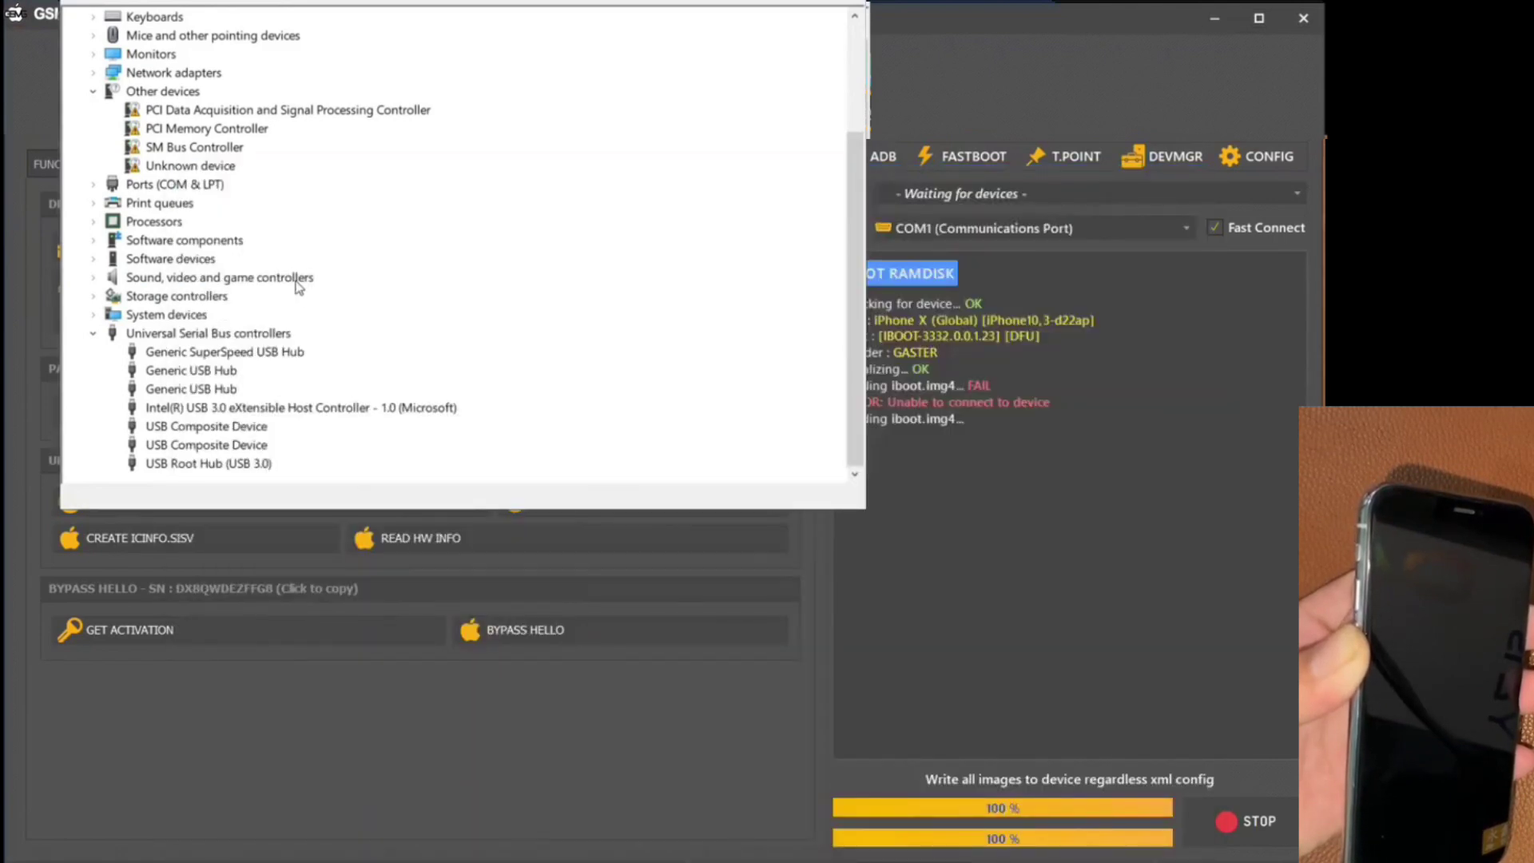
scroll(298, 286, up, 3)
scroll(298, 286, down, 3)
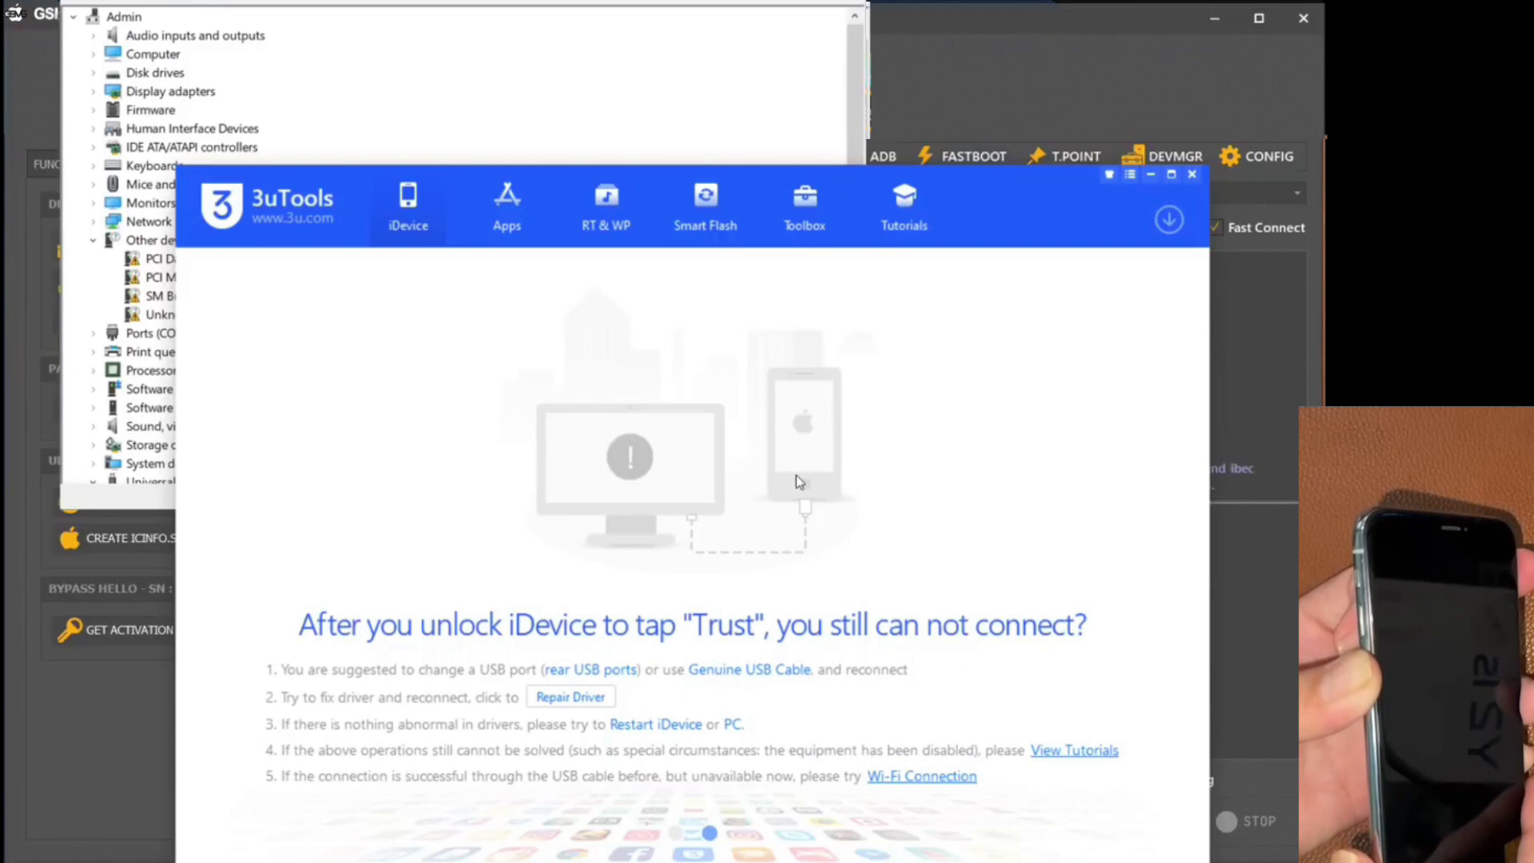
- Minimize 3uTools to reveal GSMG Tool's failed ramdisk boot log
click(1148, 176)
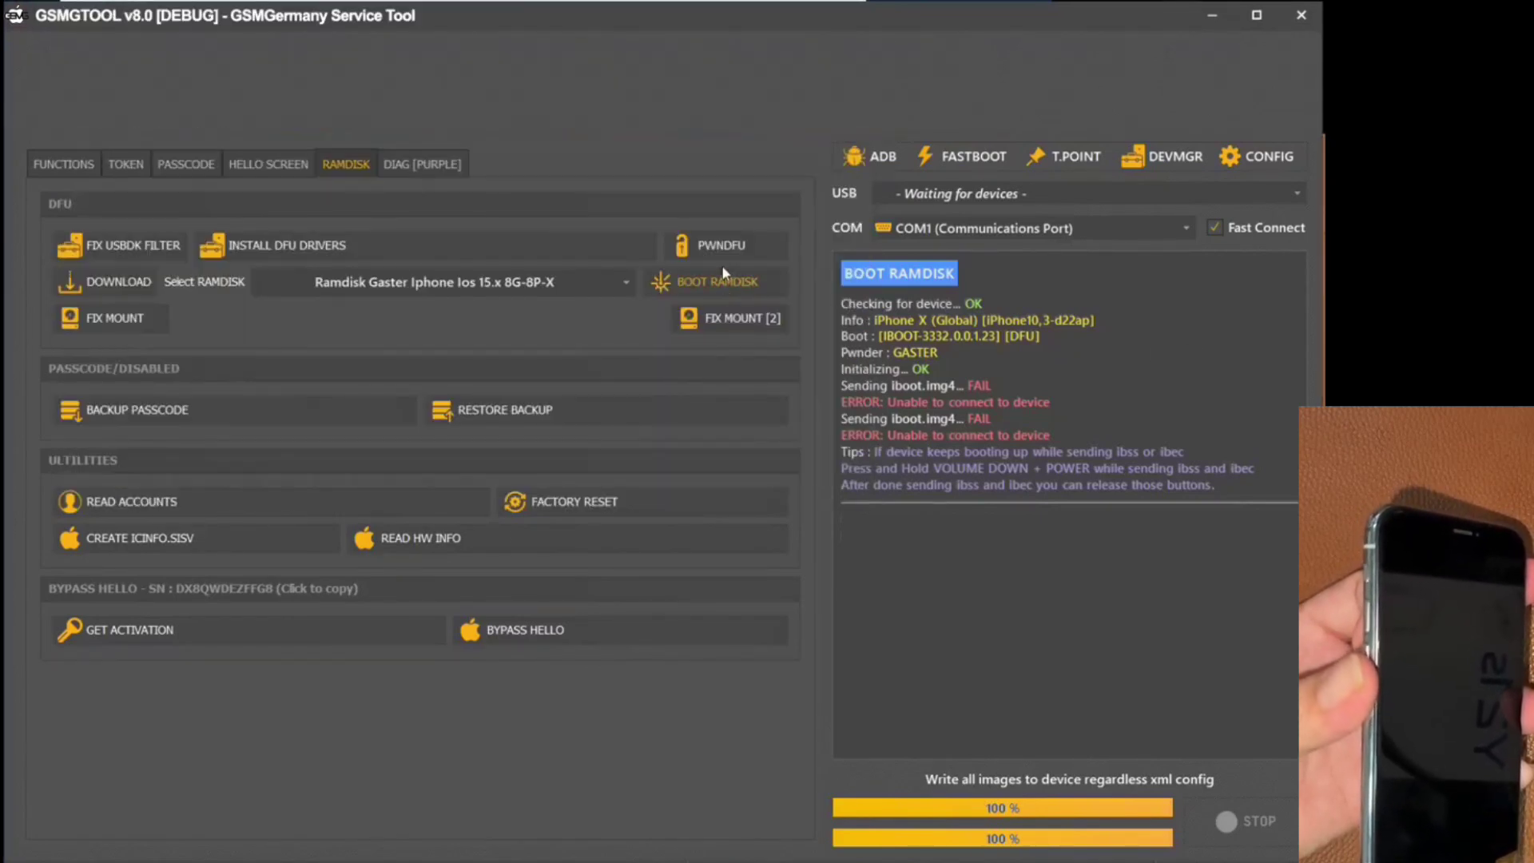
- Pwn DFU once more and check Apple Mobile Device (DFU Mode) under libusbK USB Devices
click(720, 248)
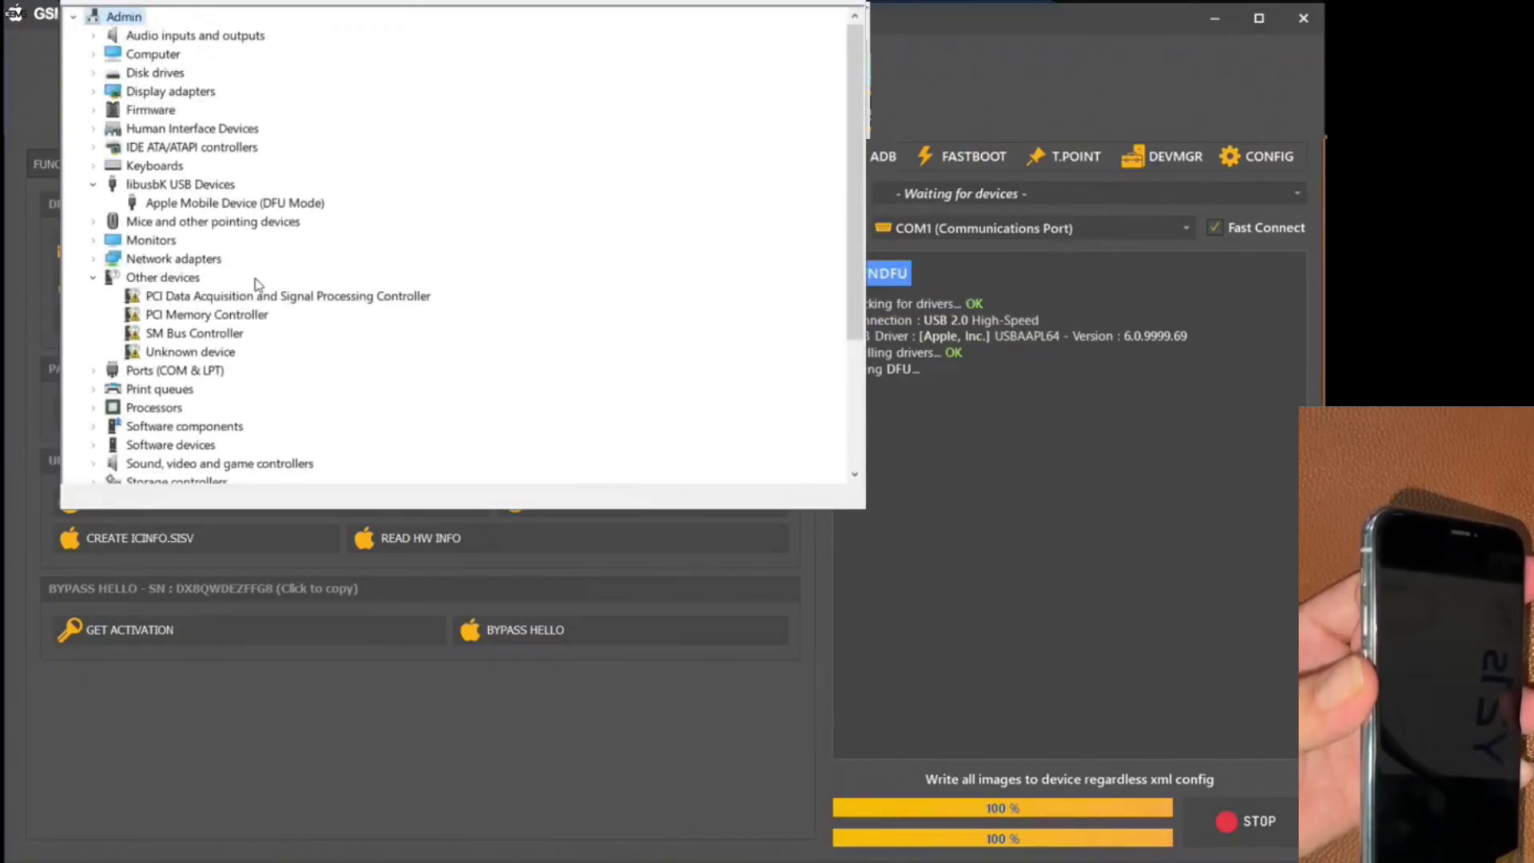
scroll(237, 171, up, 1)
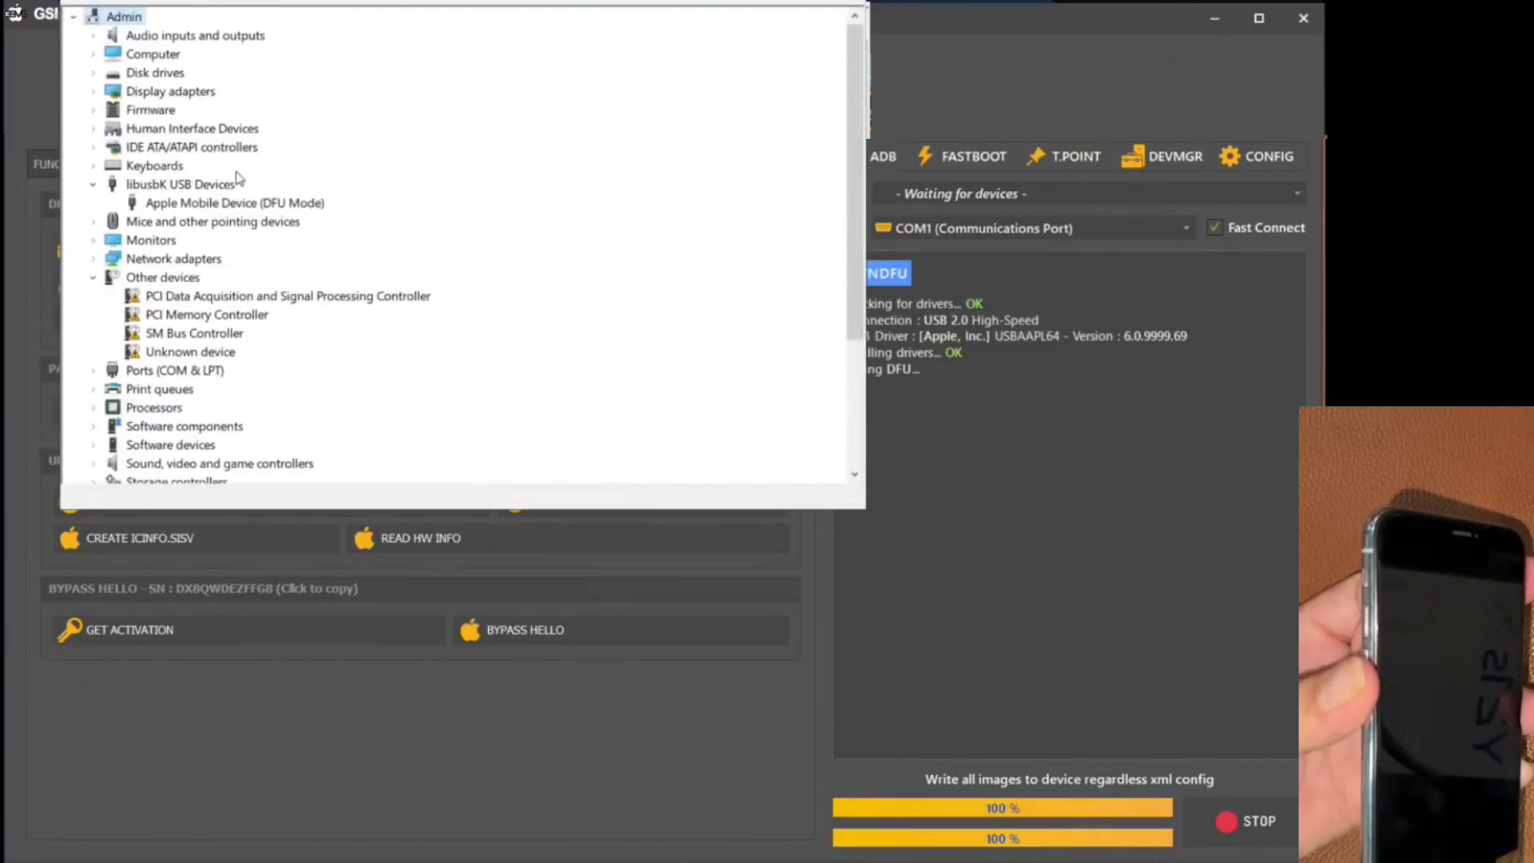
click(294, 203)
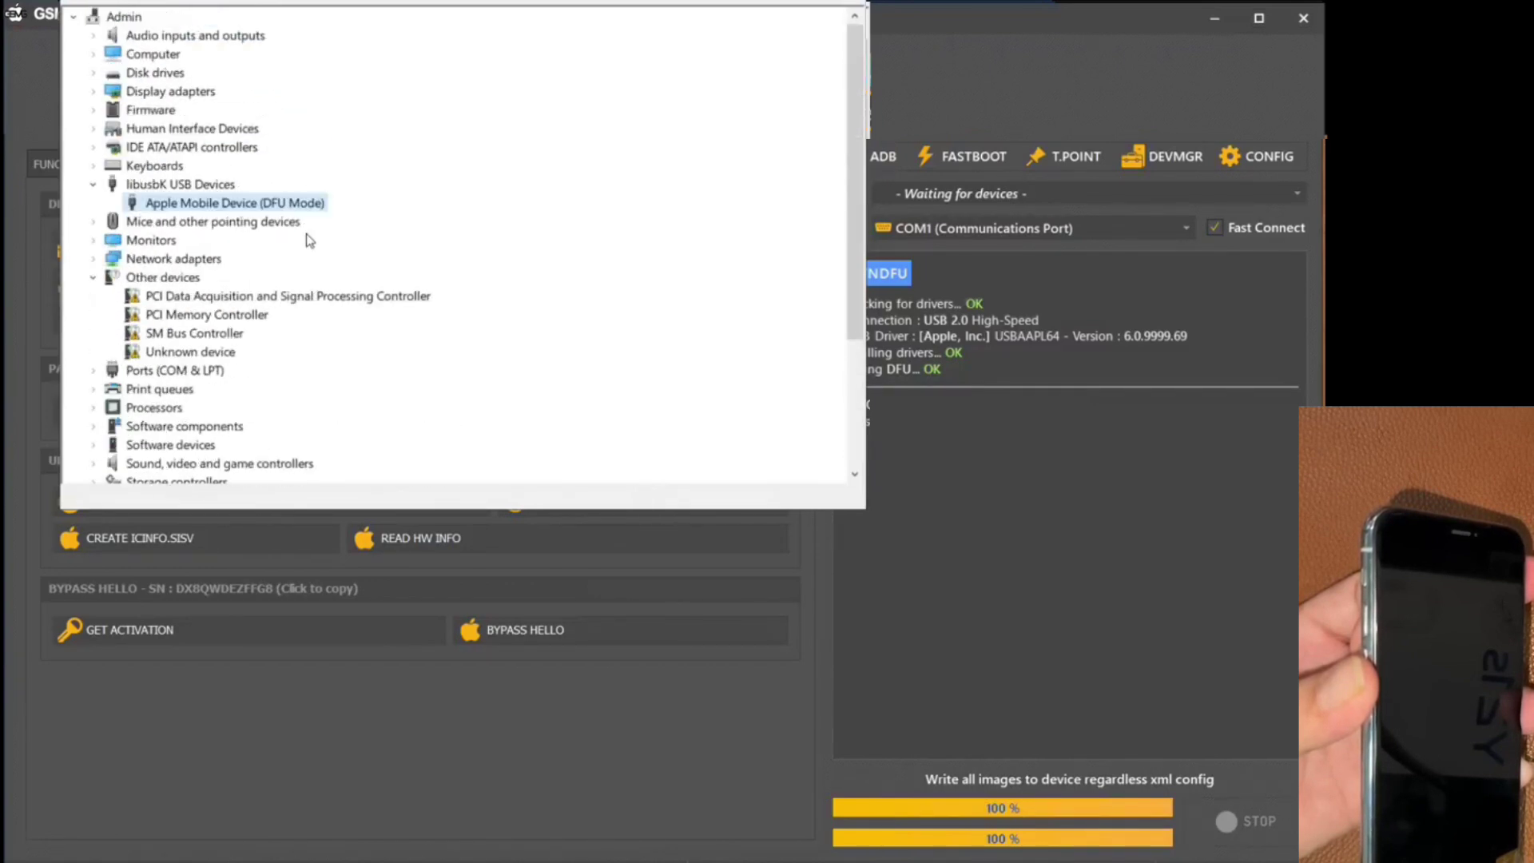
right_click(288, 209)
click(344, 218)
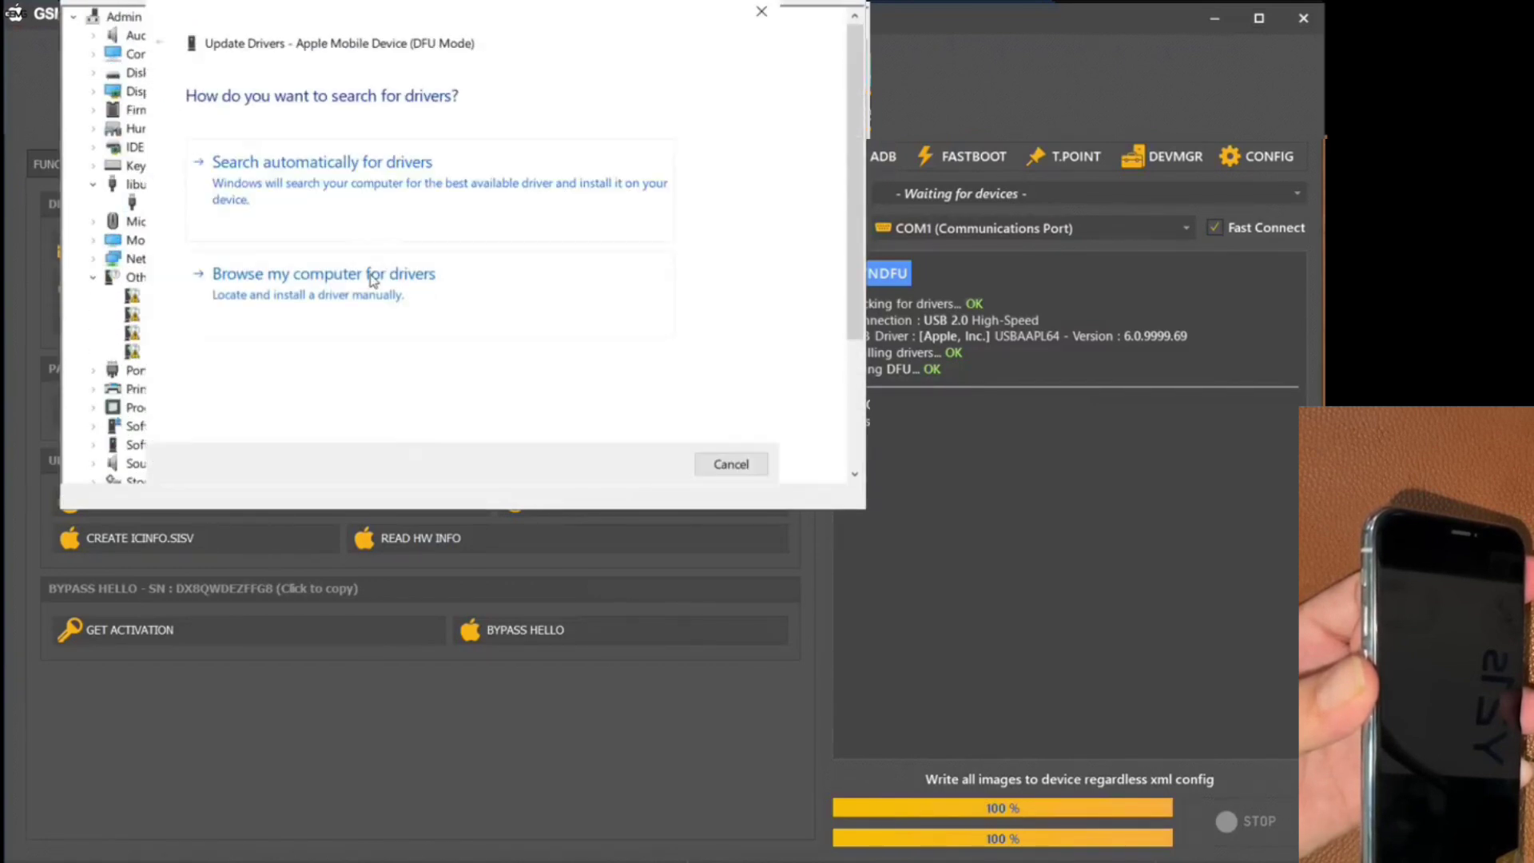
click(372, 275)
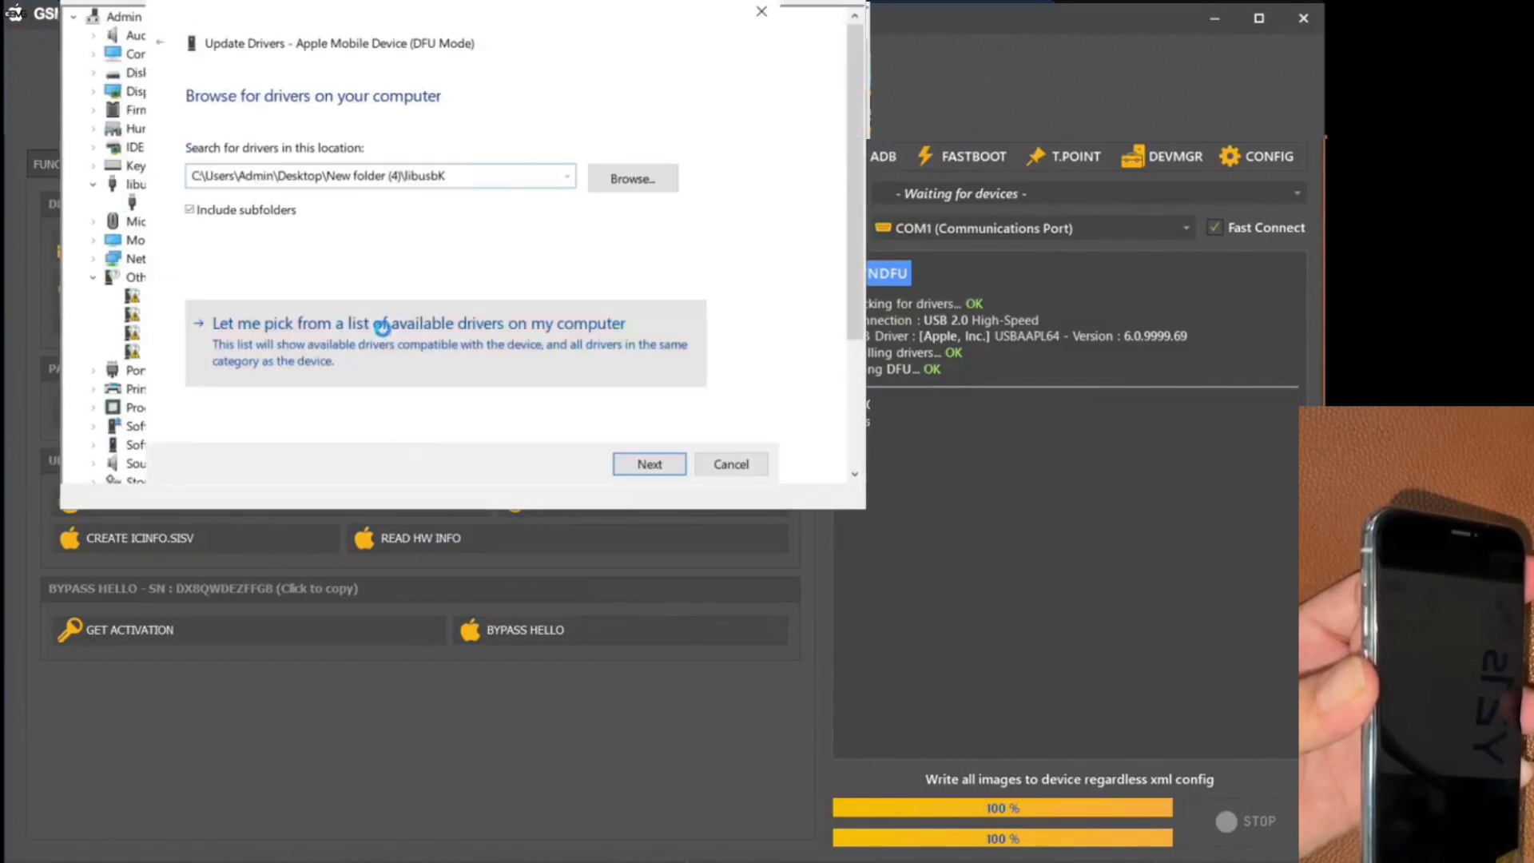
click(729, 464)
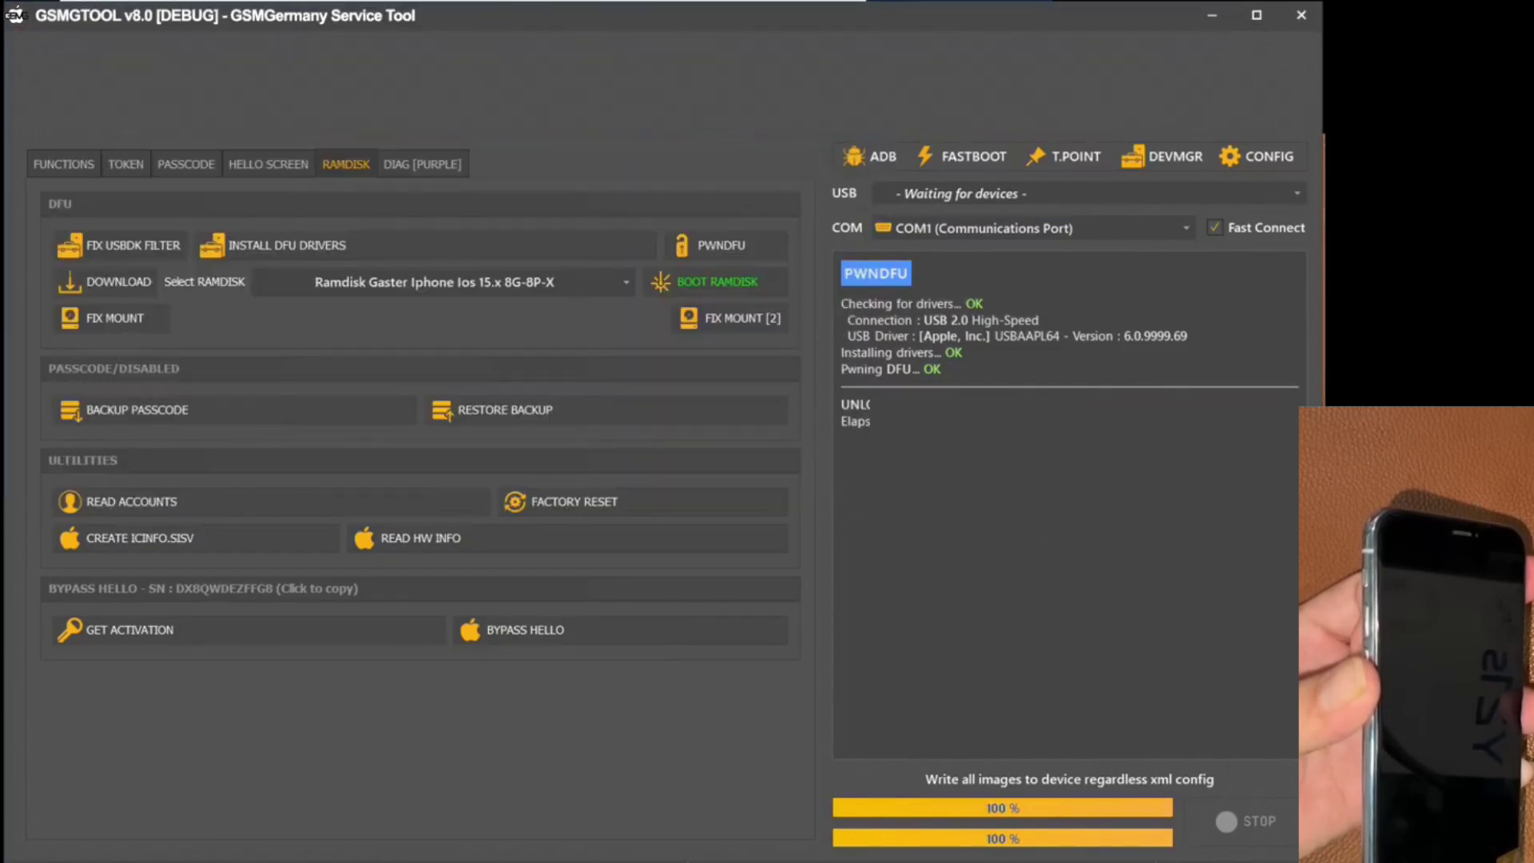
scroll(250, 375, down, 3)
scroll(250, 376, up, 1)
scroll(250, 376, up, 2)
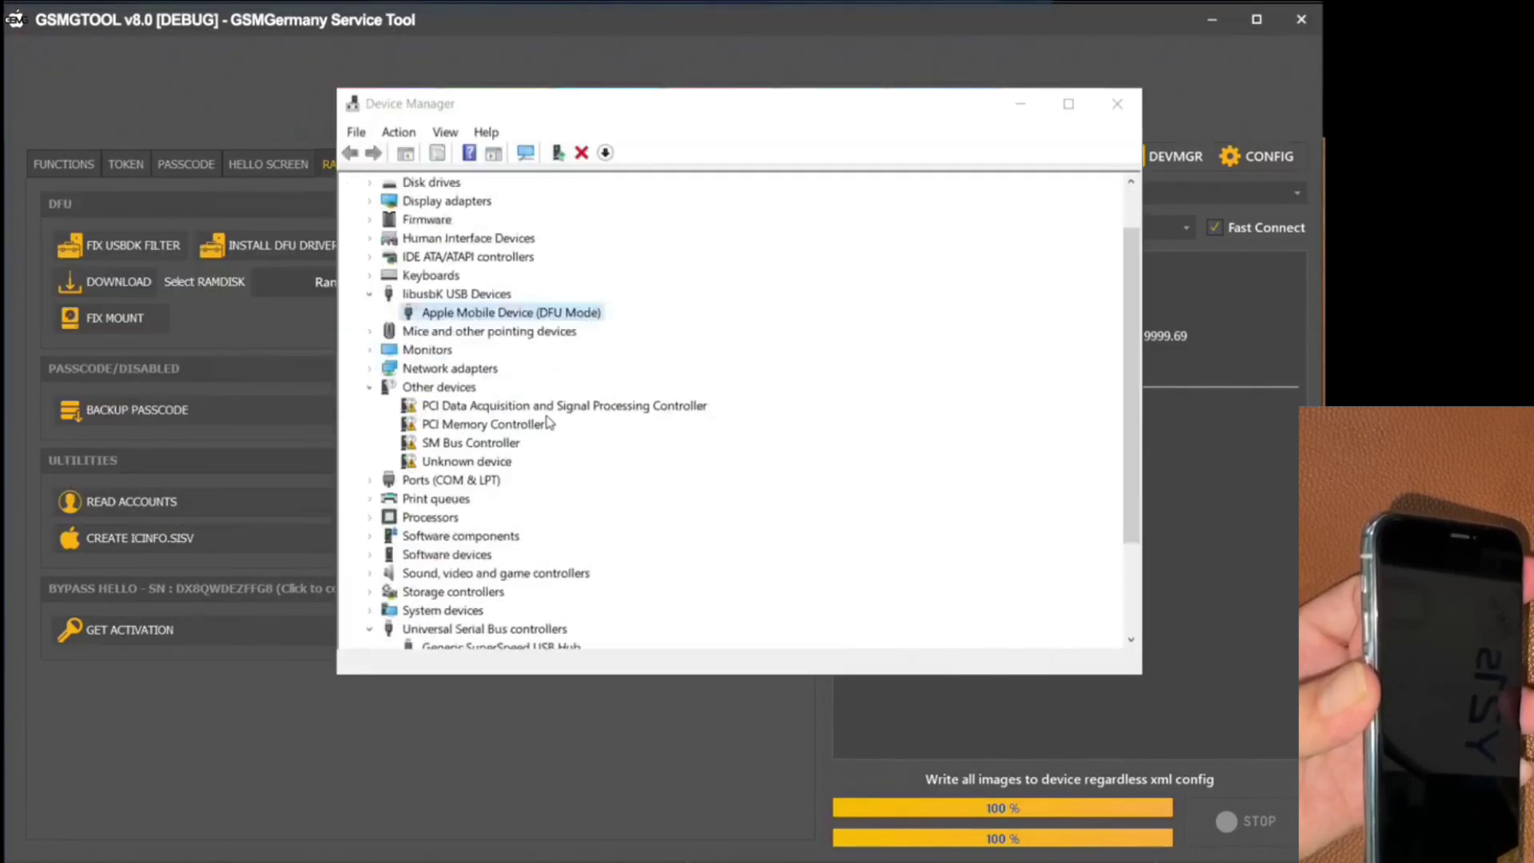
scroll(480, 459, down, 3)
scroll(480, 462, up, 1)
scroll(511, 356, up, 2)
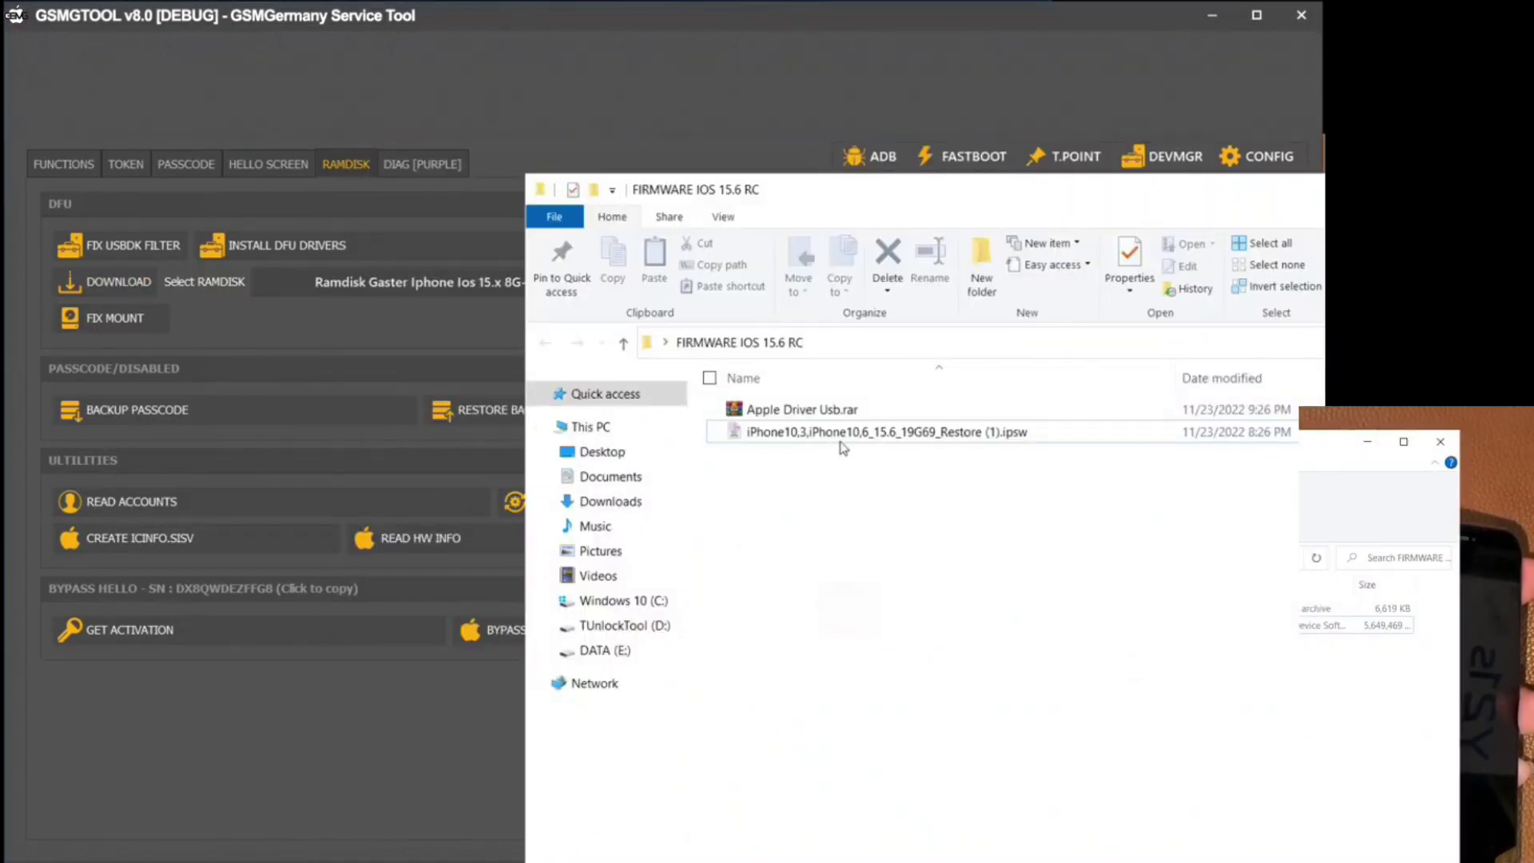
- Extract Apple Driver Usb.rar here, open usb\x64, and copy that folder's path
right_click(822, 412)
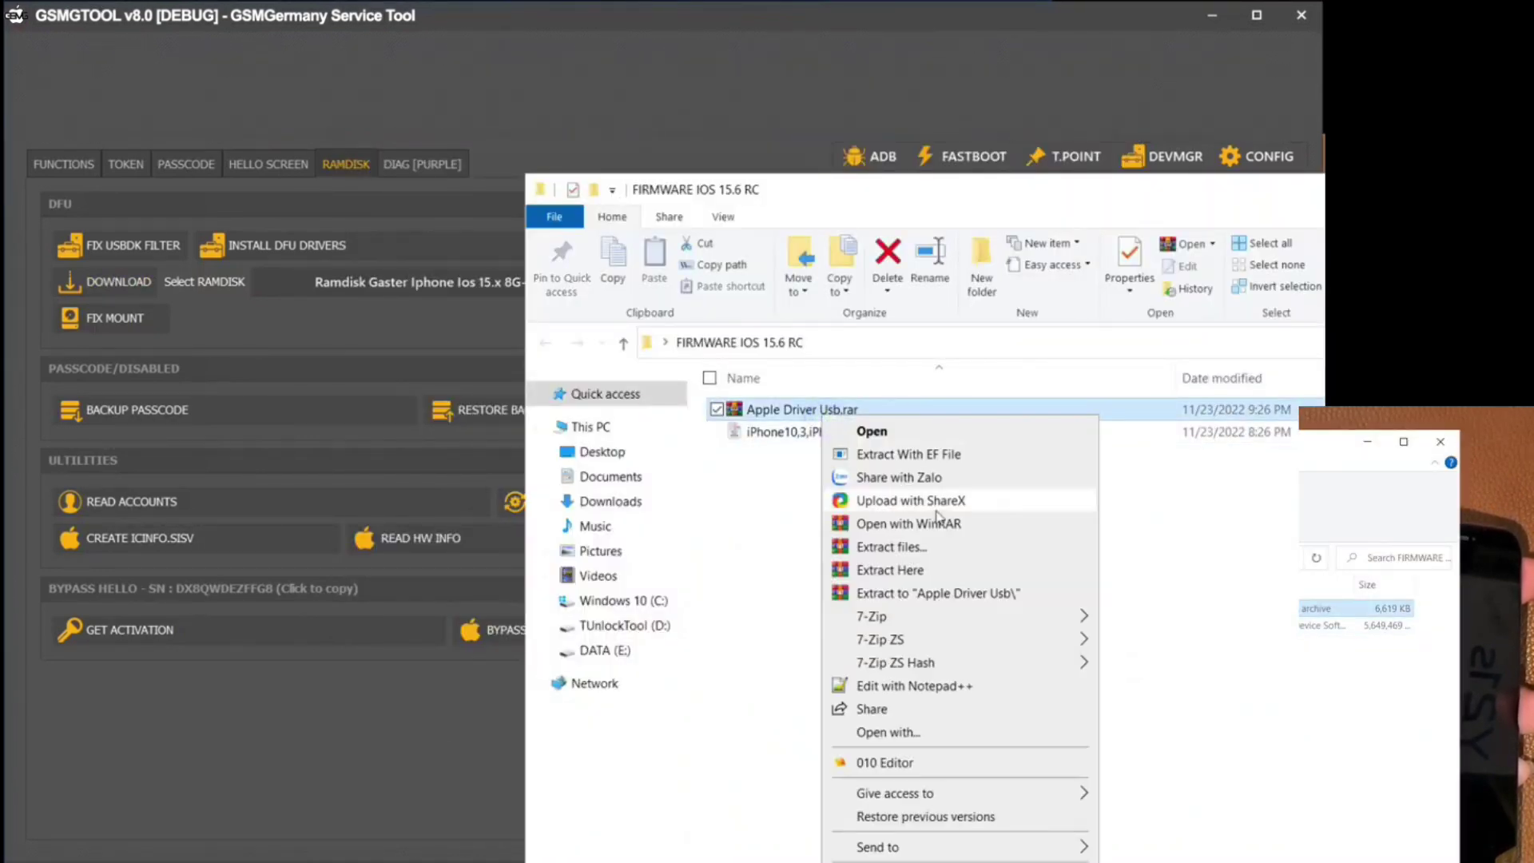
click(911, 569)
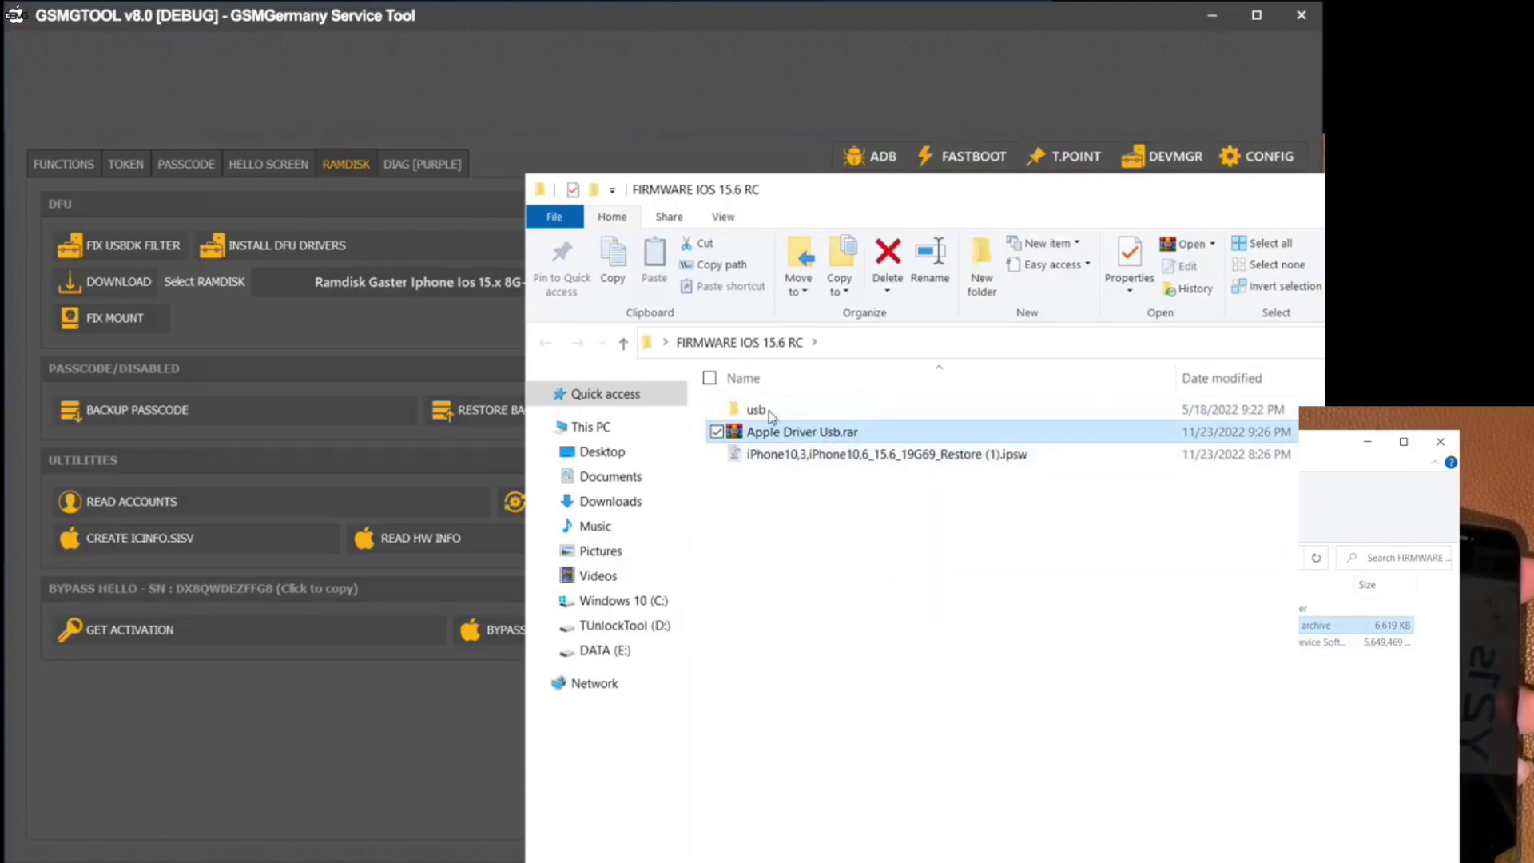
double_click(768, 412)
double_click(756, 412)
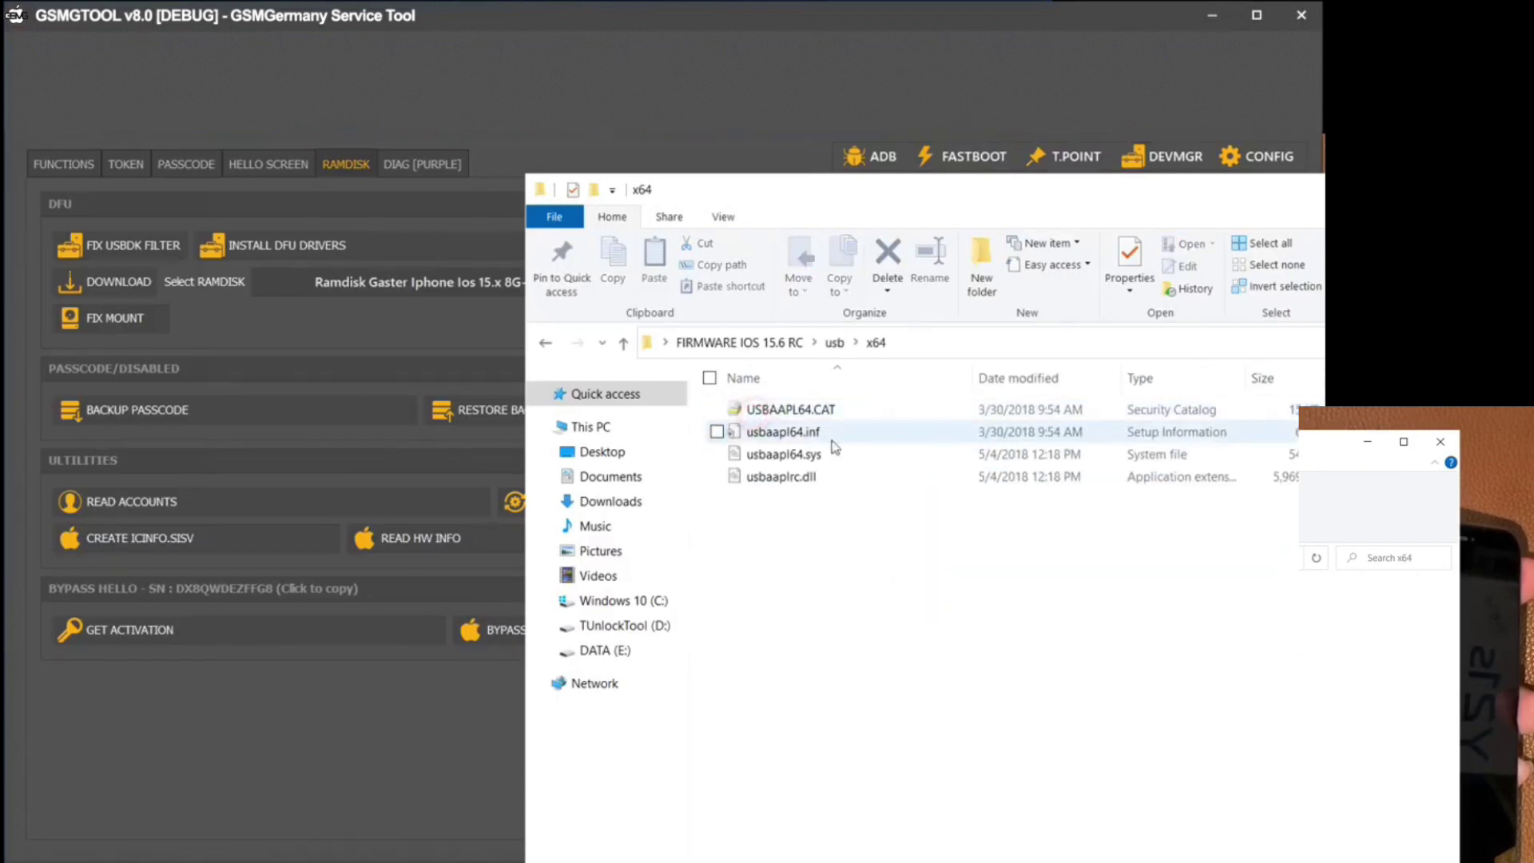
click(951, 343)
right_click(793, 342)
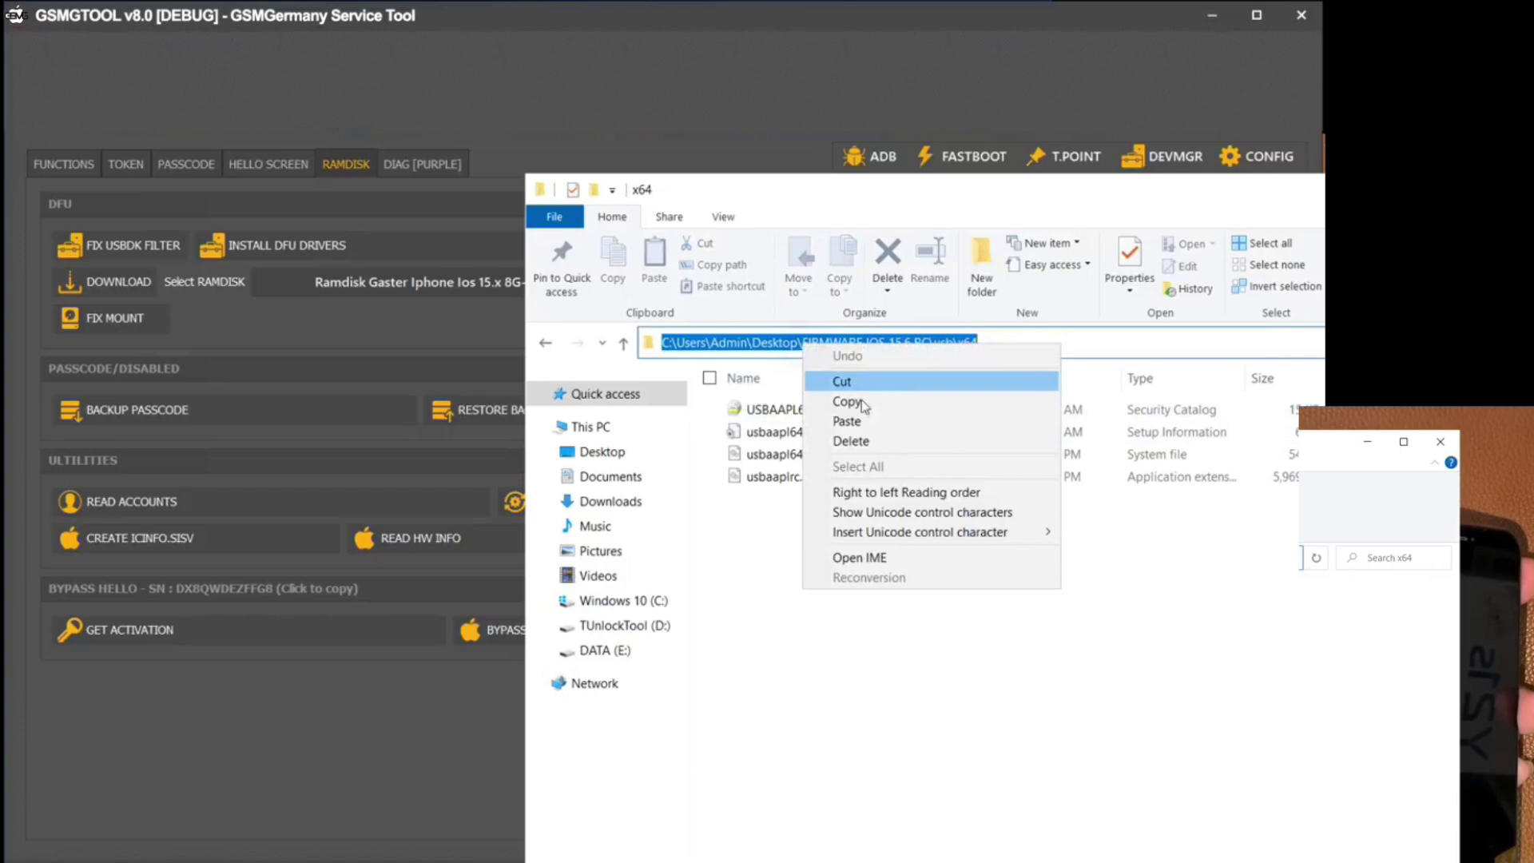
click(823, 401)
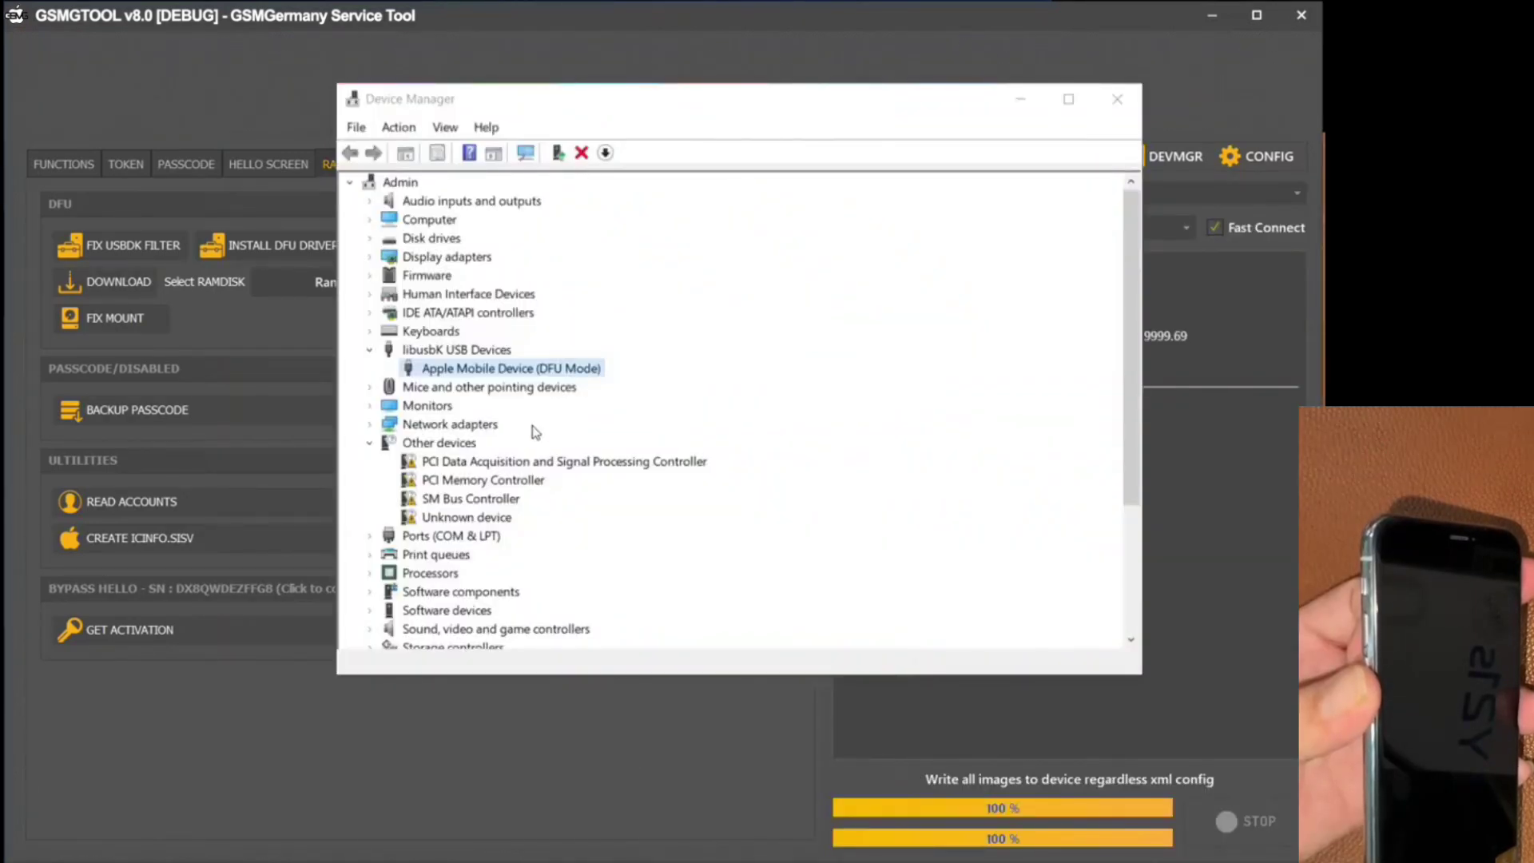
- Start a manual Have Disk driver update for the Apple Mobile Device entry
right_click(543, 369)
click(608, 385)
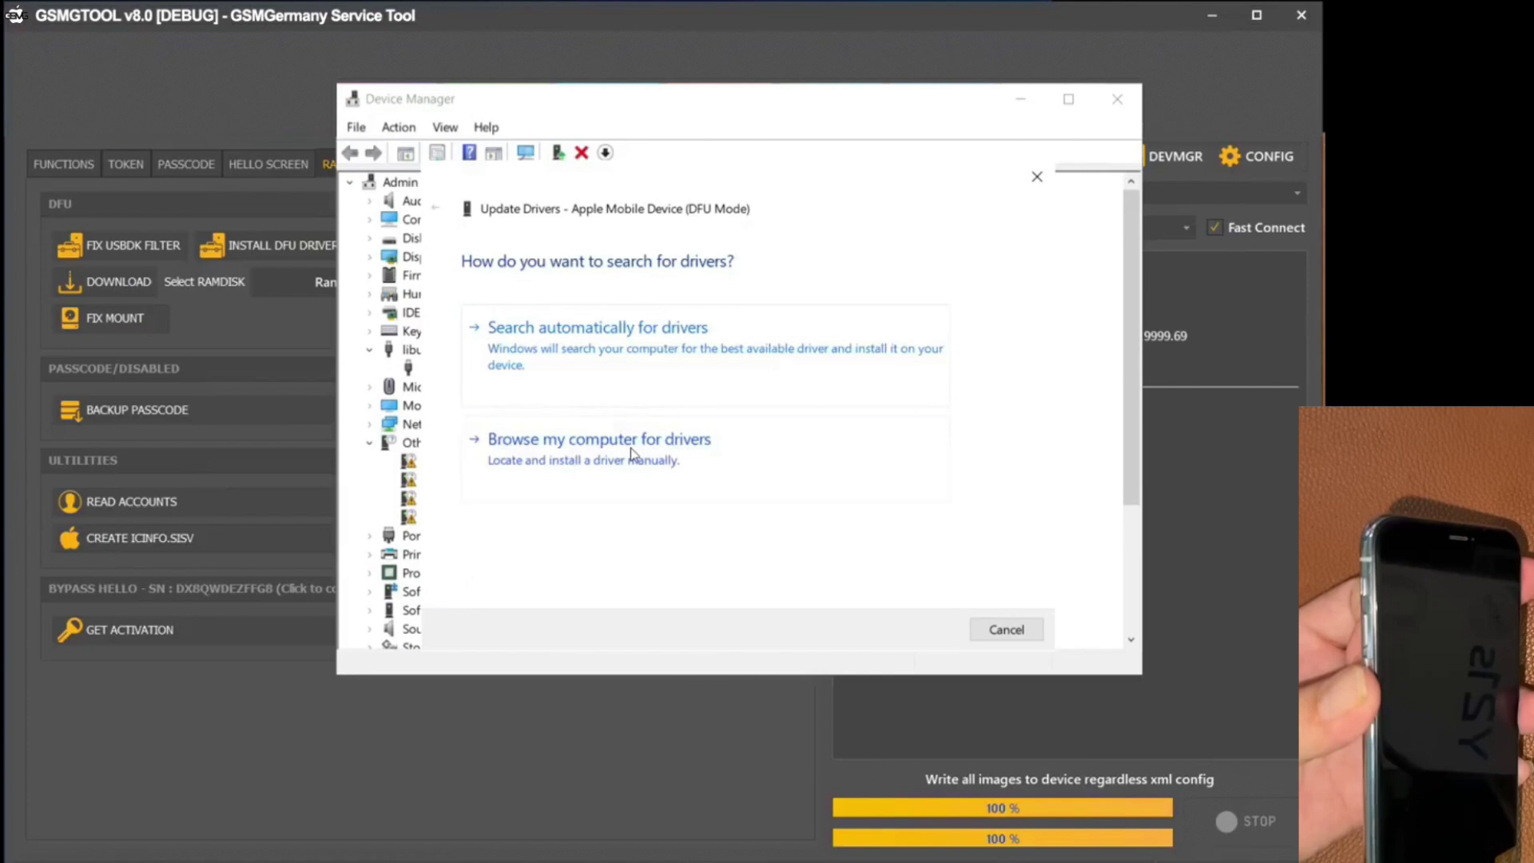
click(630, 444)
click(631, 489)
click(971, 551)
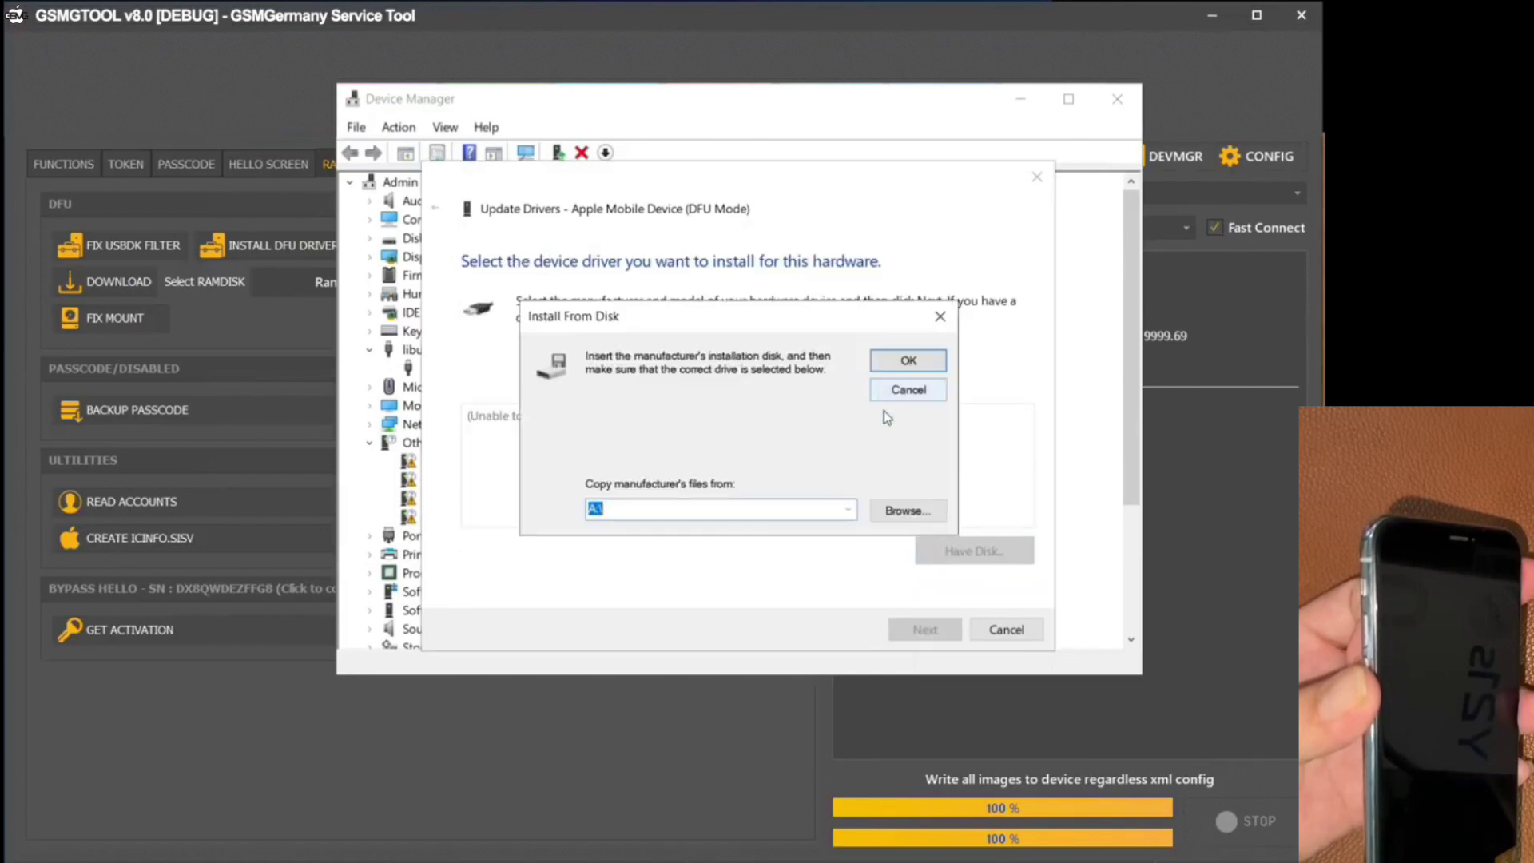
- Browse the file locator for the driver, then close it without choosing a file
click(896, 512)
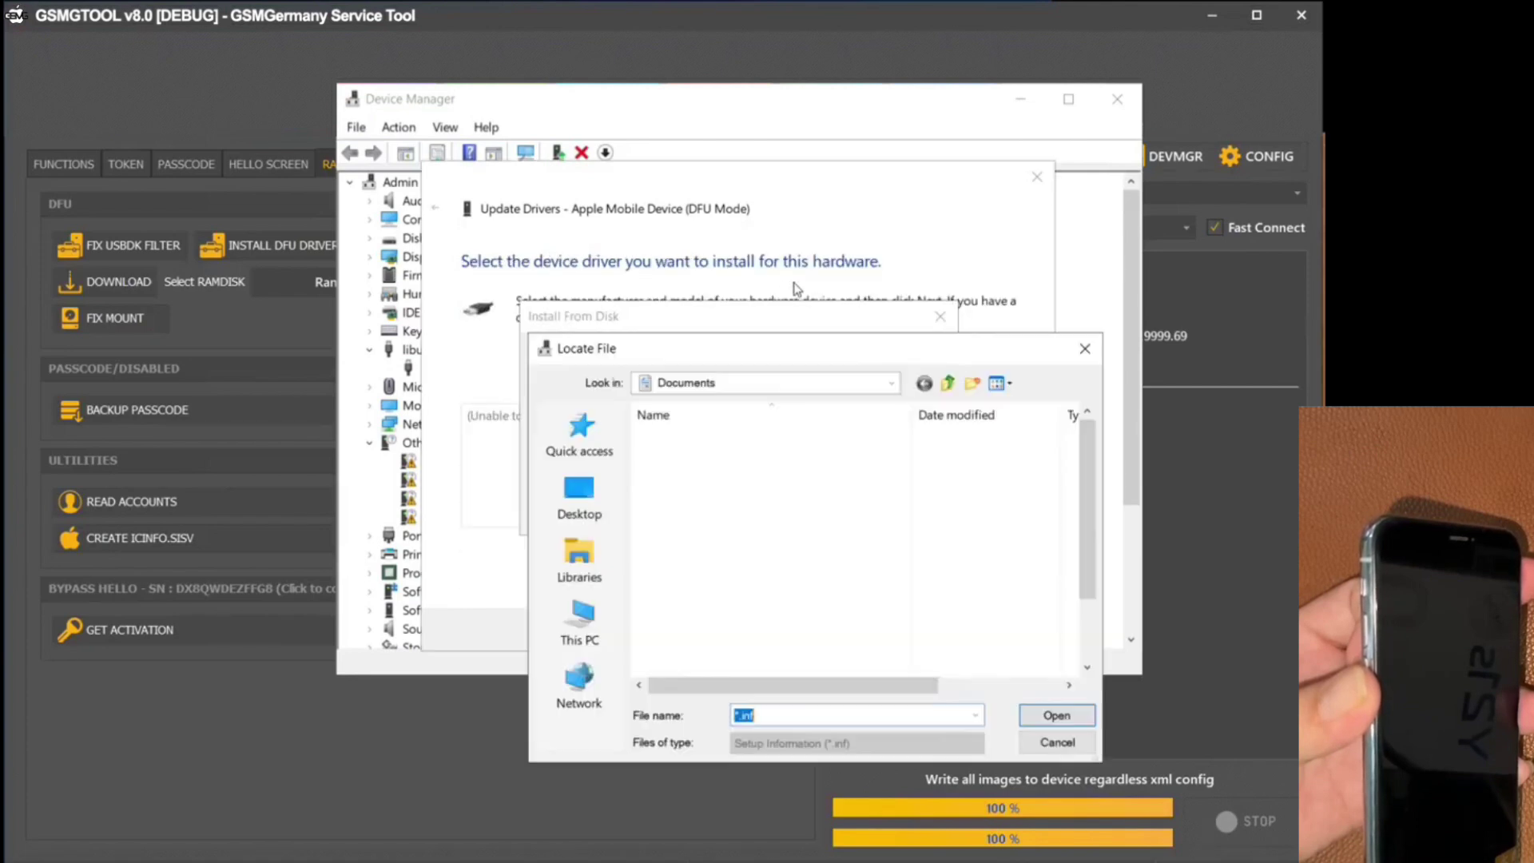
click(811, 385)
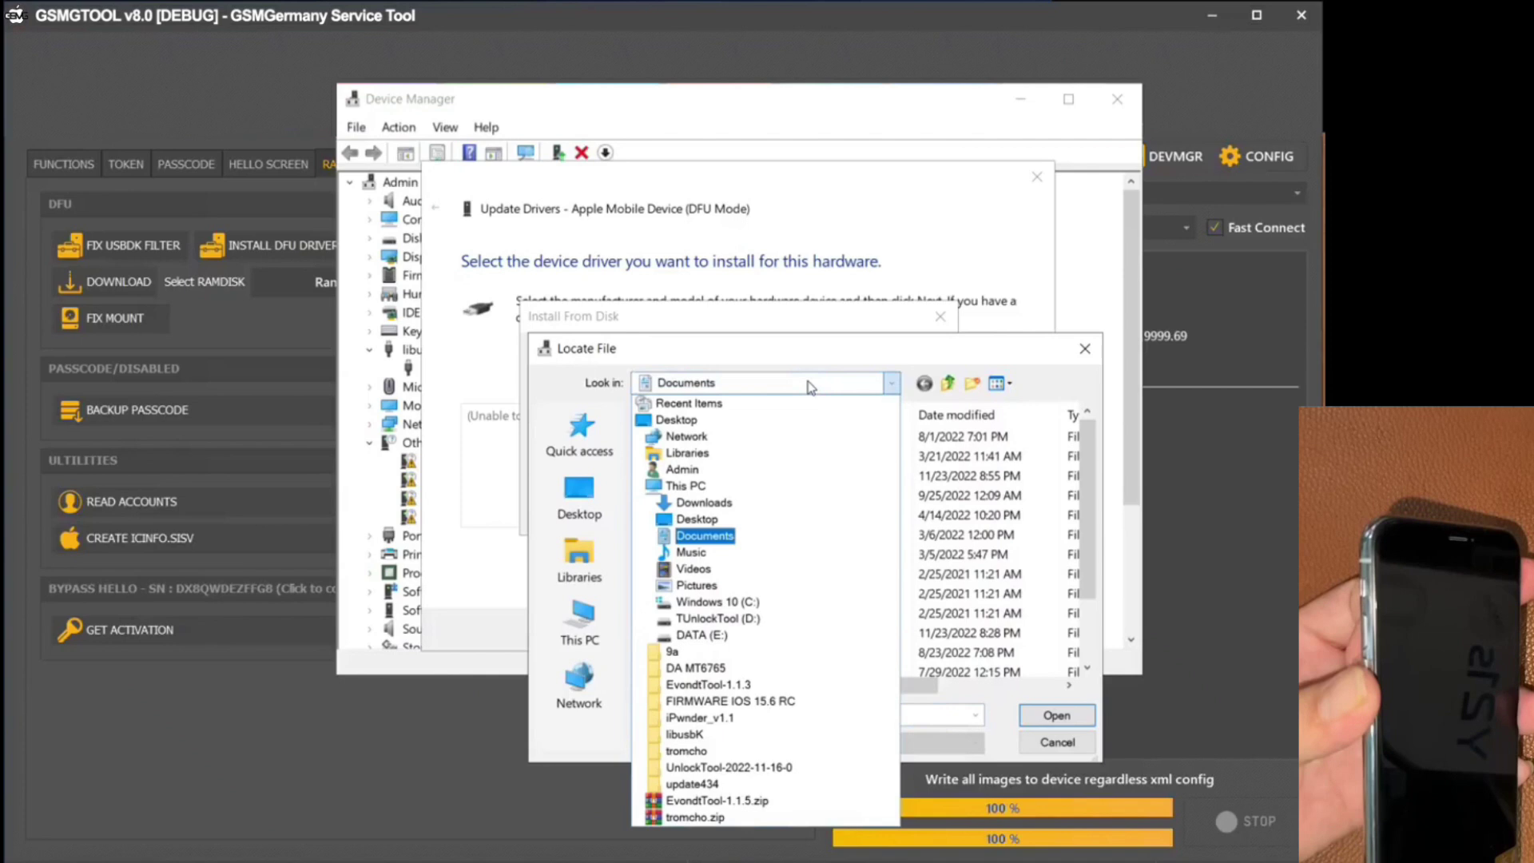
click(811, 385)
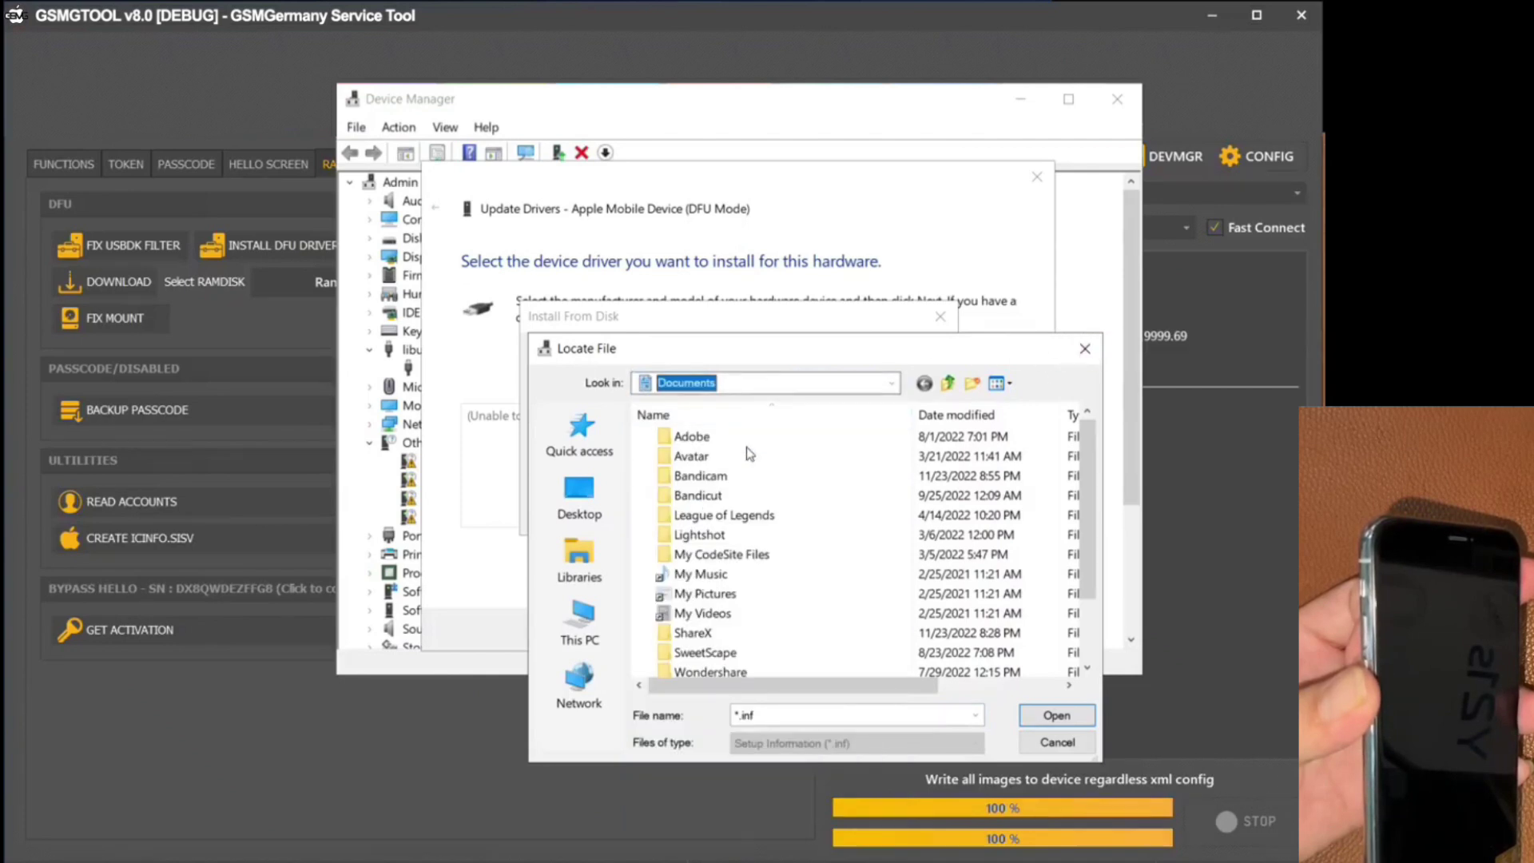
scroll(787, 571, down, 1)
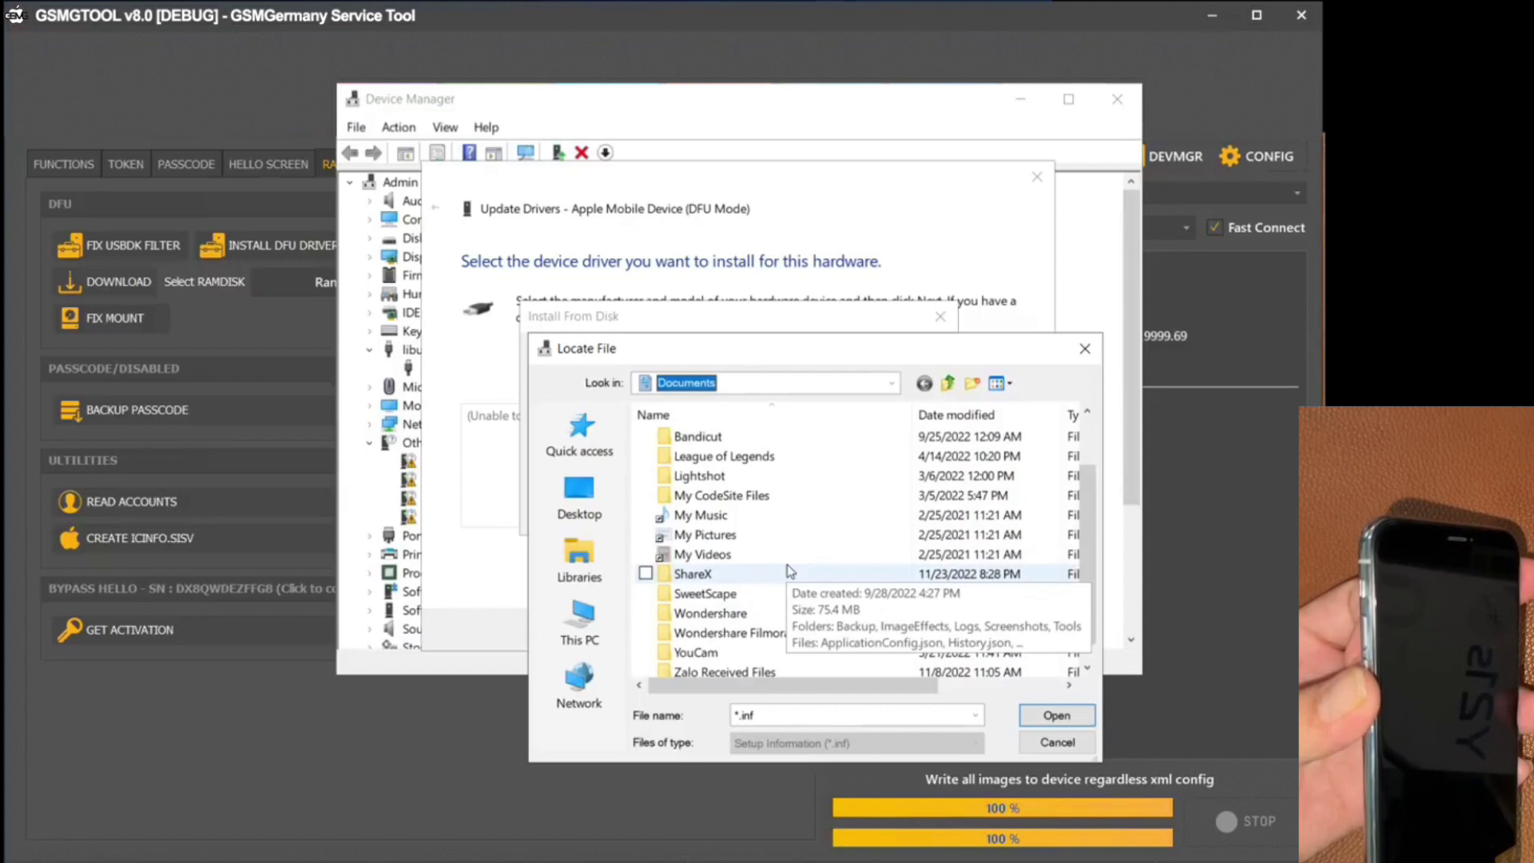
scroll(790, 571, up, 1)
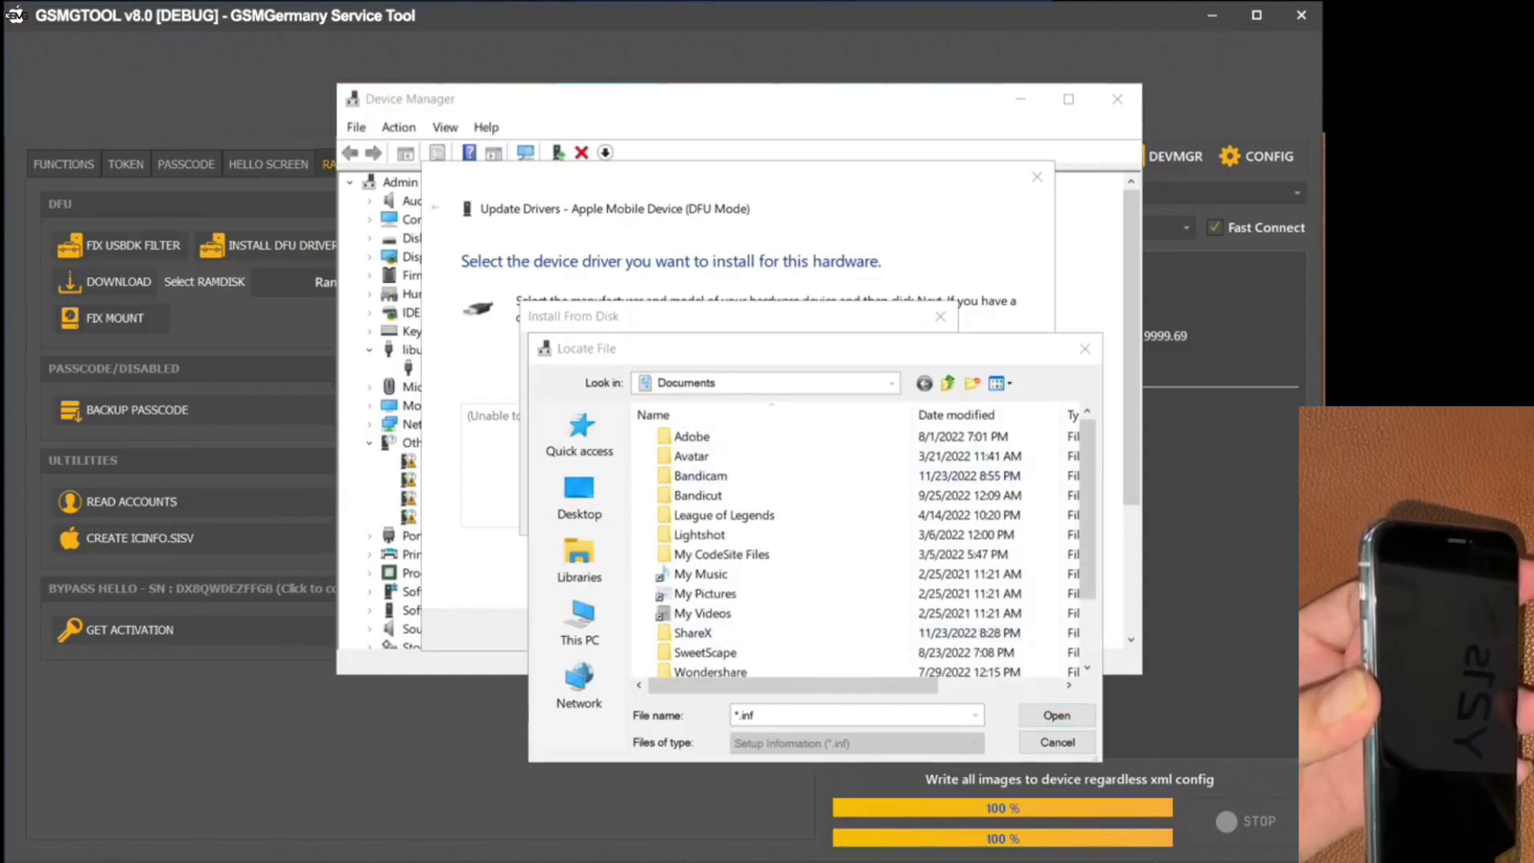
click(1085, 348)
- Delete the A:\ driver source path and copy the x64 folder path
double_click(685, 514)
right_click(684, 516)
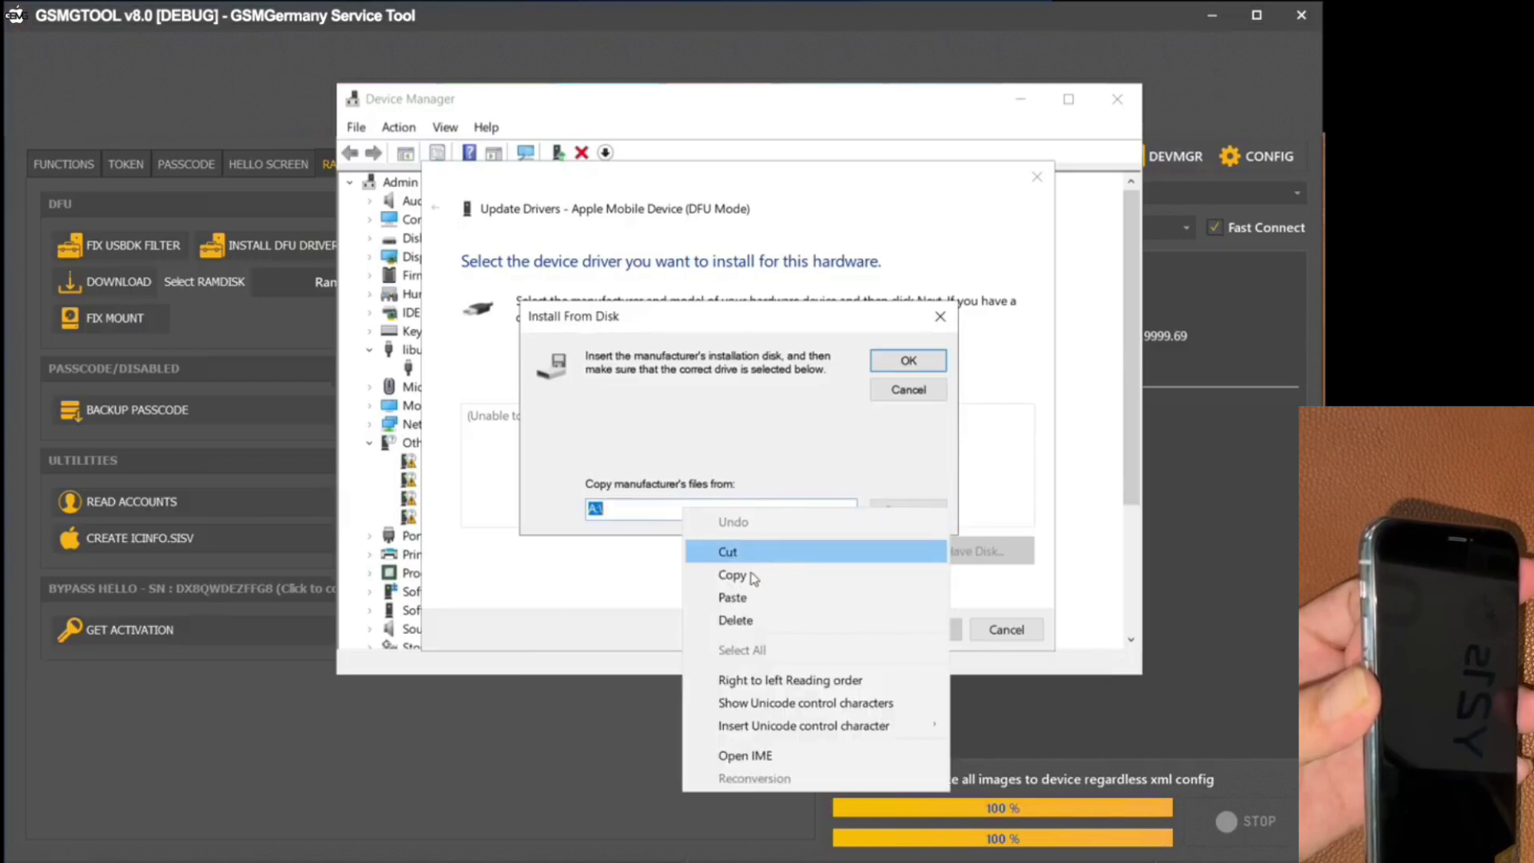
click(739, 616)
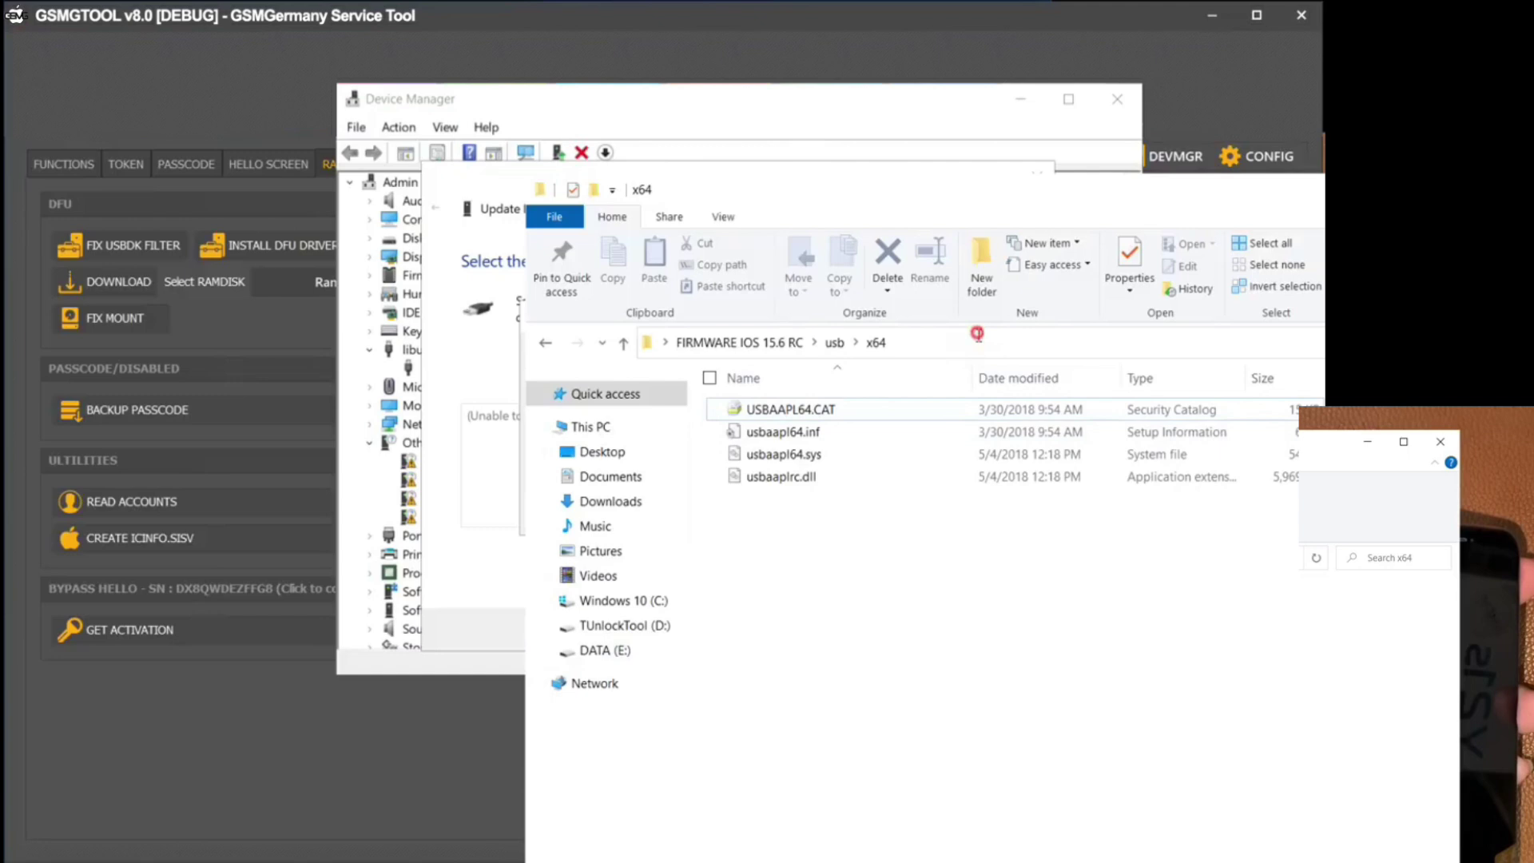
click(817, 344)
right_click(815, 345)
click(879, 399)
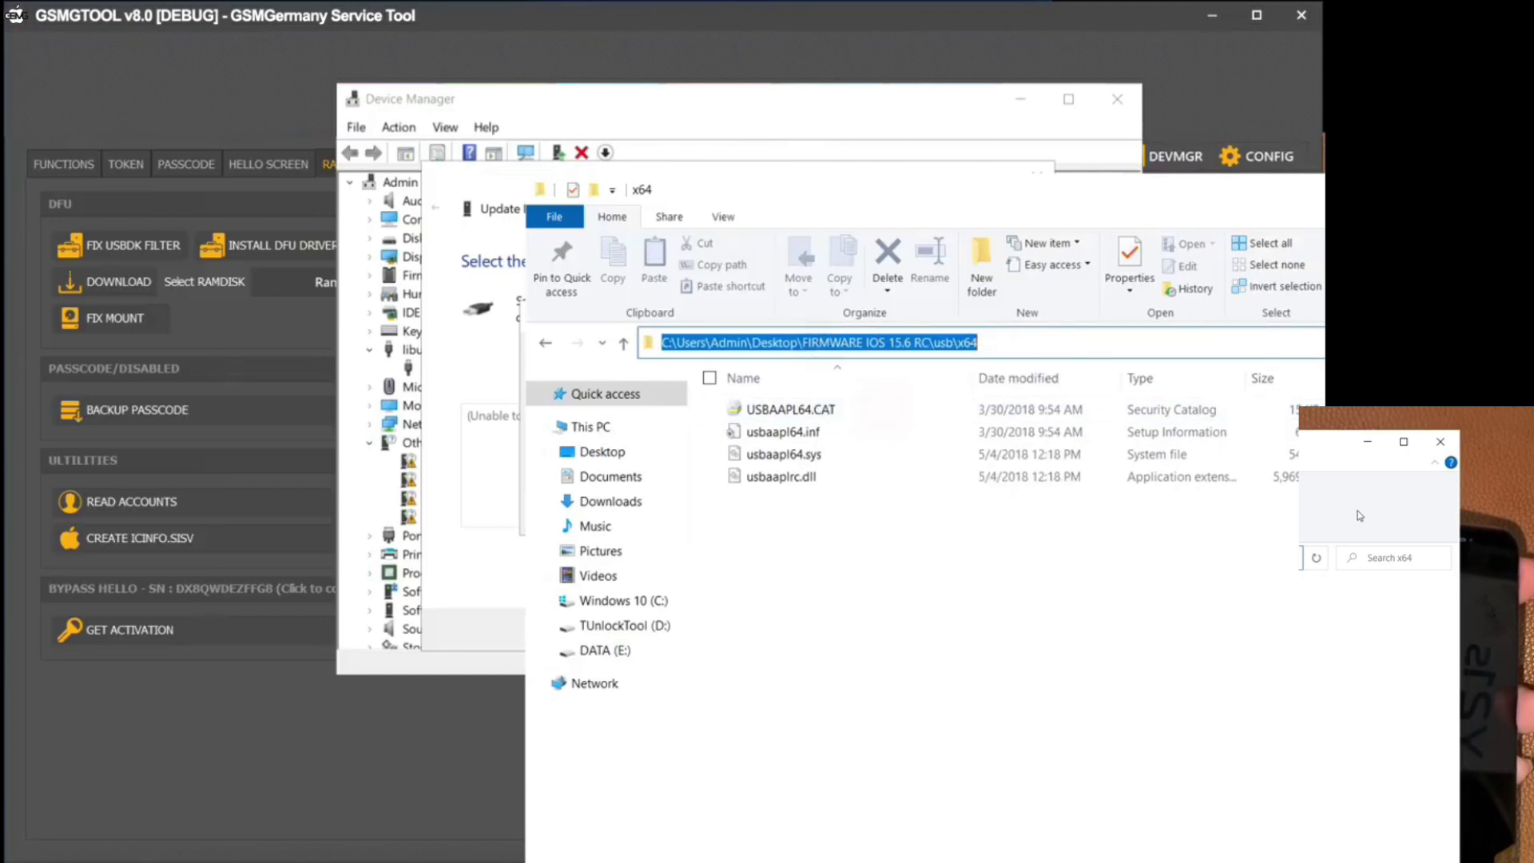
- Install the Apple Recovery (DFU) USB Driver from x64\usbaapl64.inf, then close Device Manager
click(1367, 442)
right_click(647, 509)
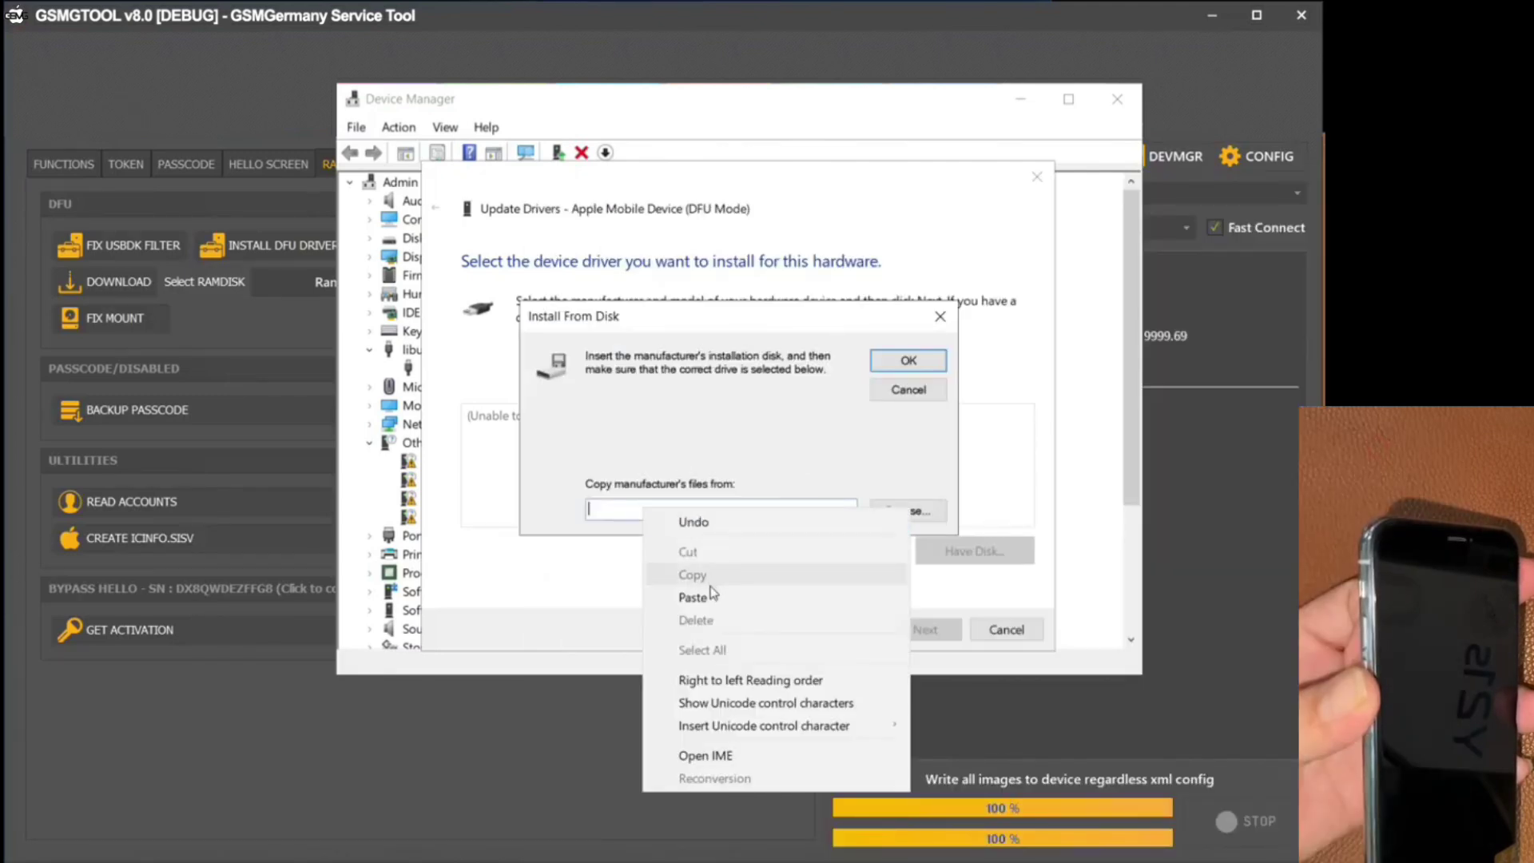
click(687, 595)
click(902, 513)
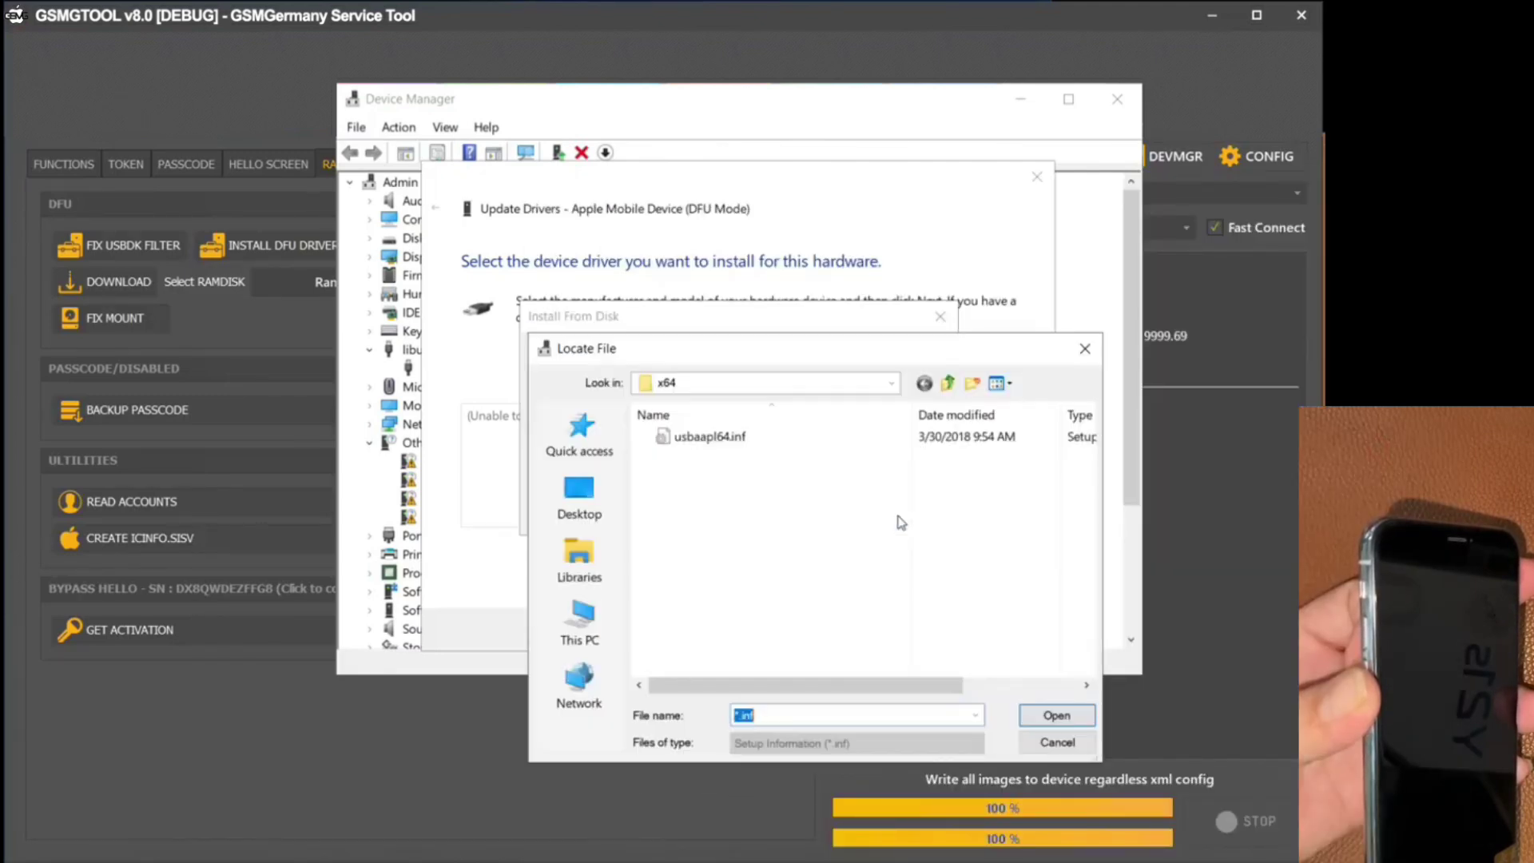
double_click(705, 441)
click(908, 362)
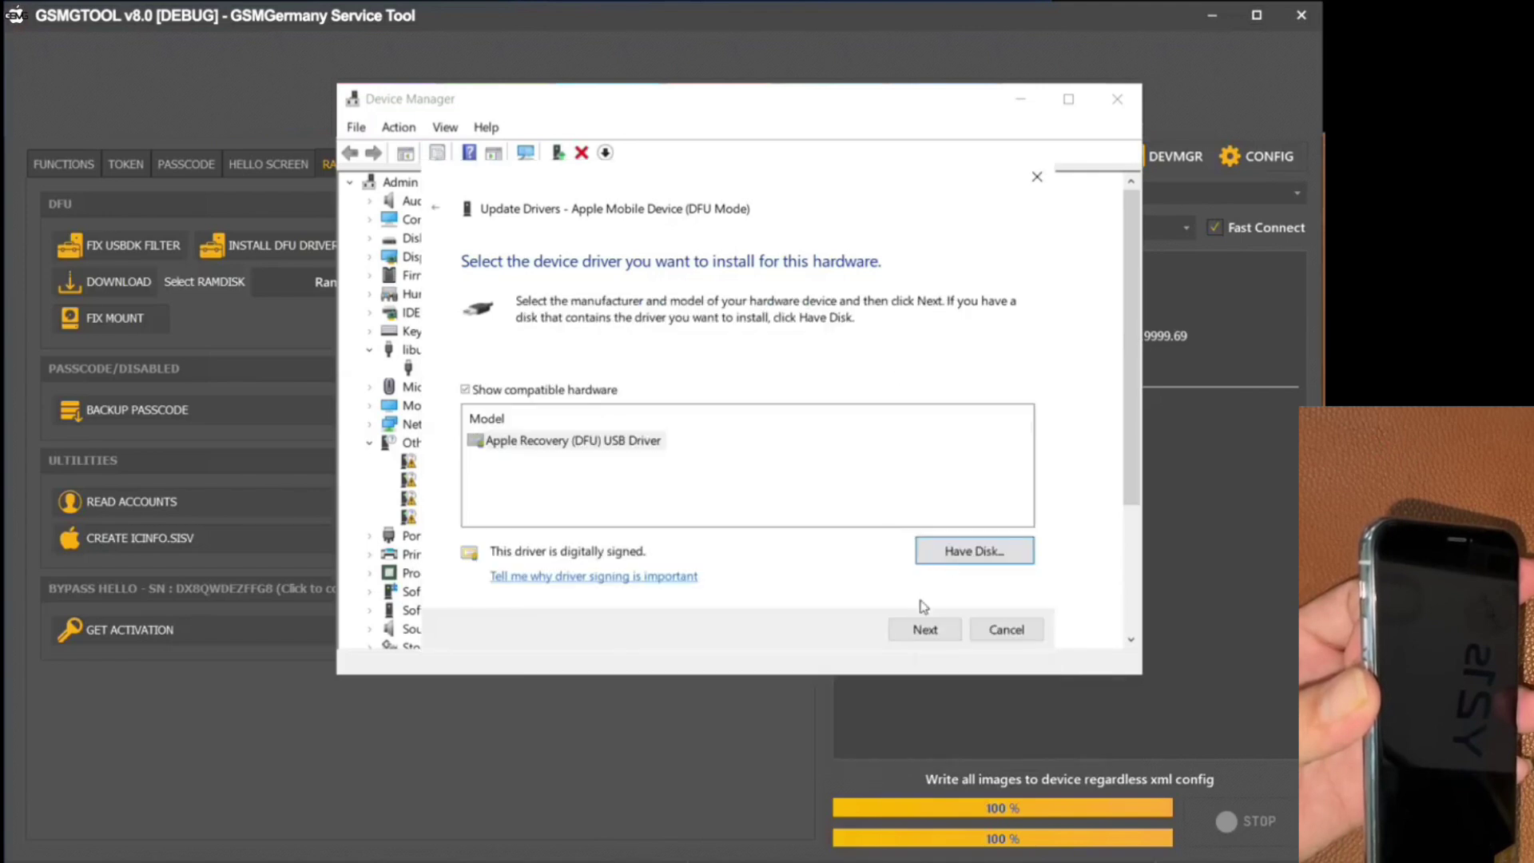
click(918, 627)
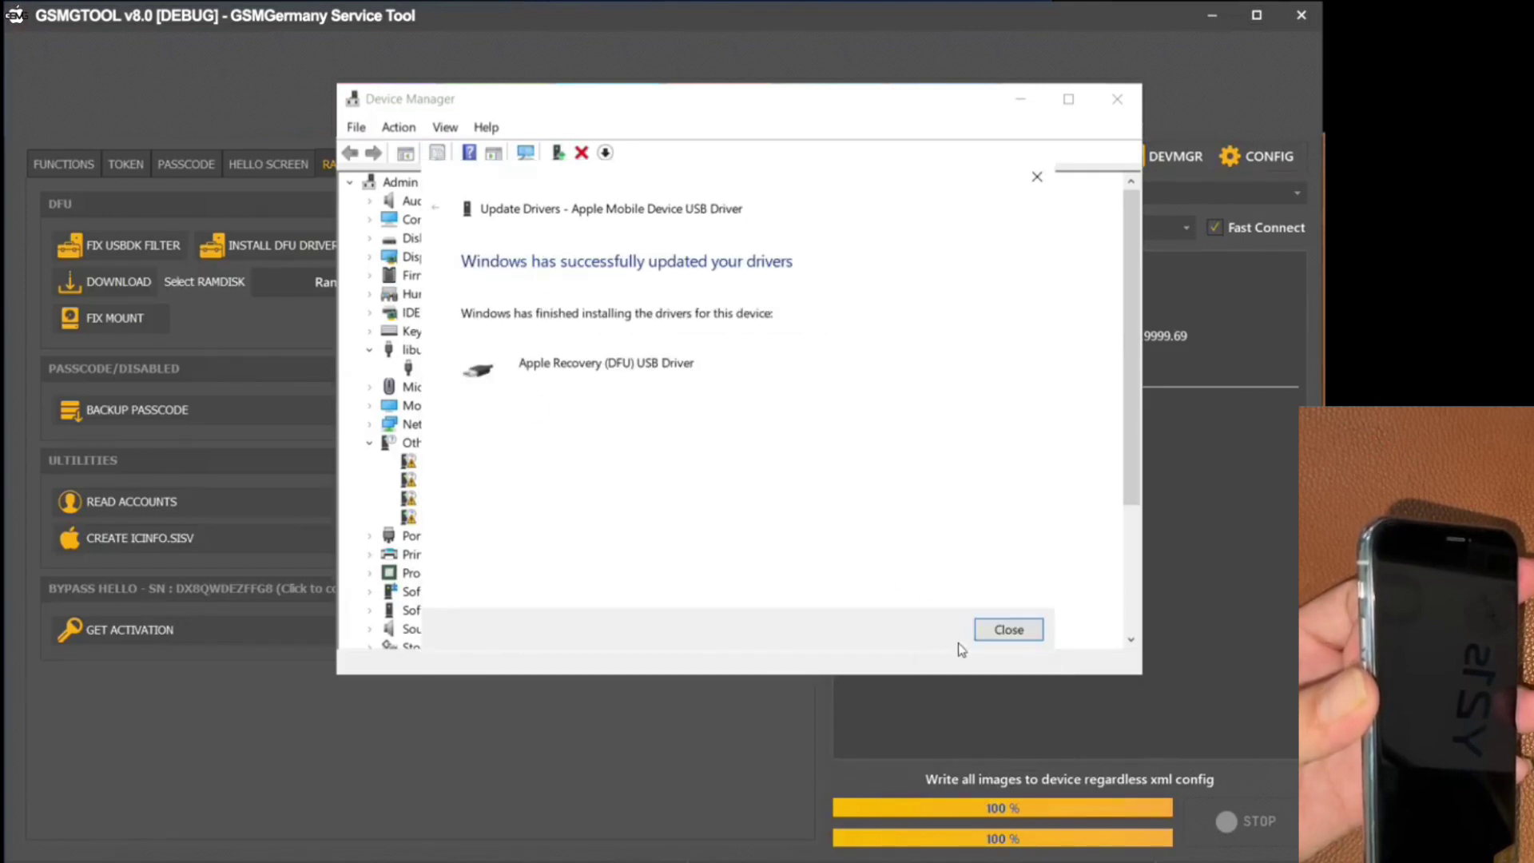
click(981, 631)
scroll(520, 571, down, 3)
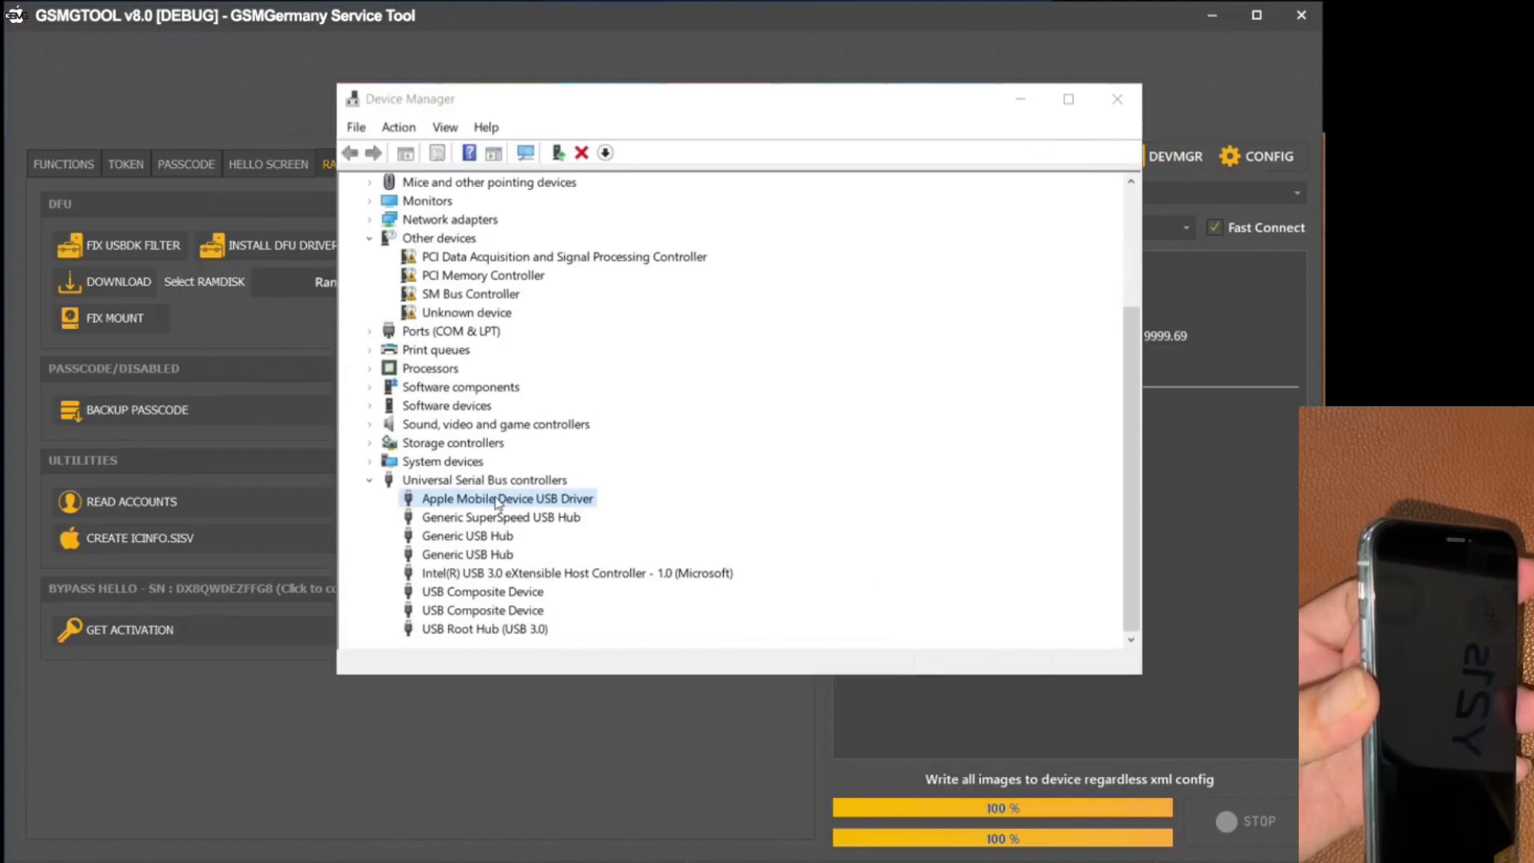
click(1117, 99)
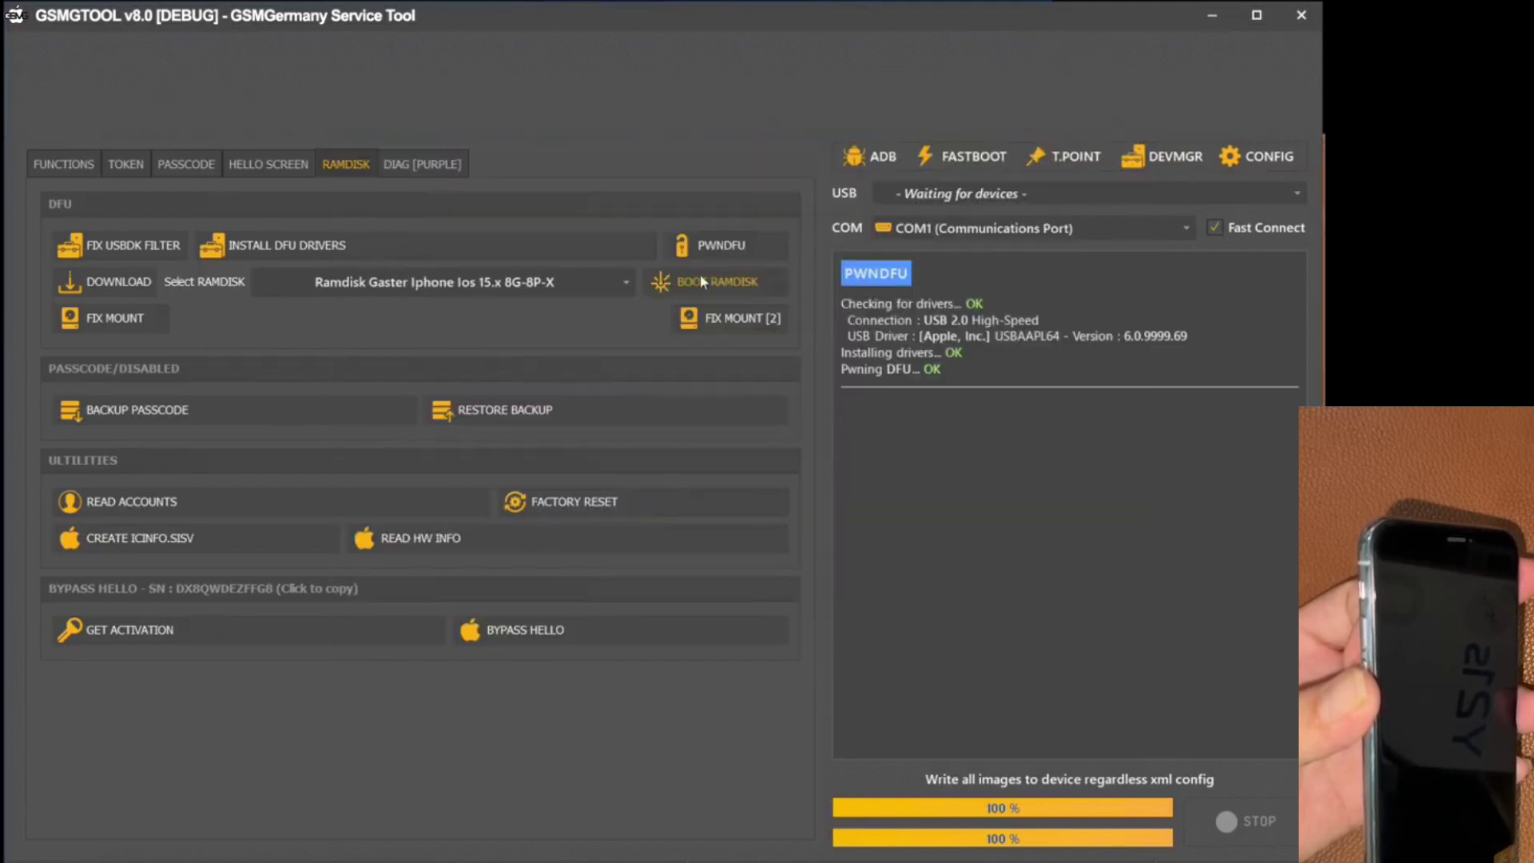
- Start the Gaster iOS 15.x 8G-8P-X ramdisk boot with BOOT RAMDISK on the RAMDISK tab
click(729, 284)
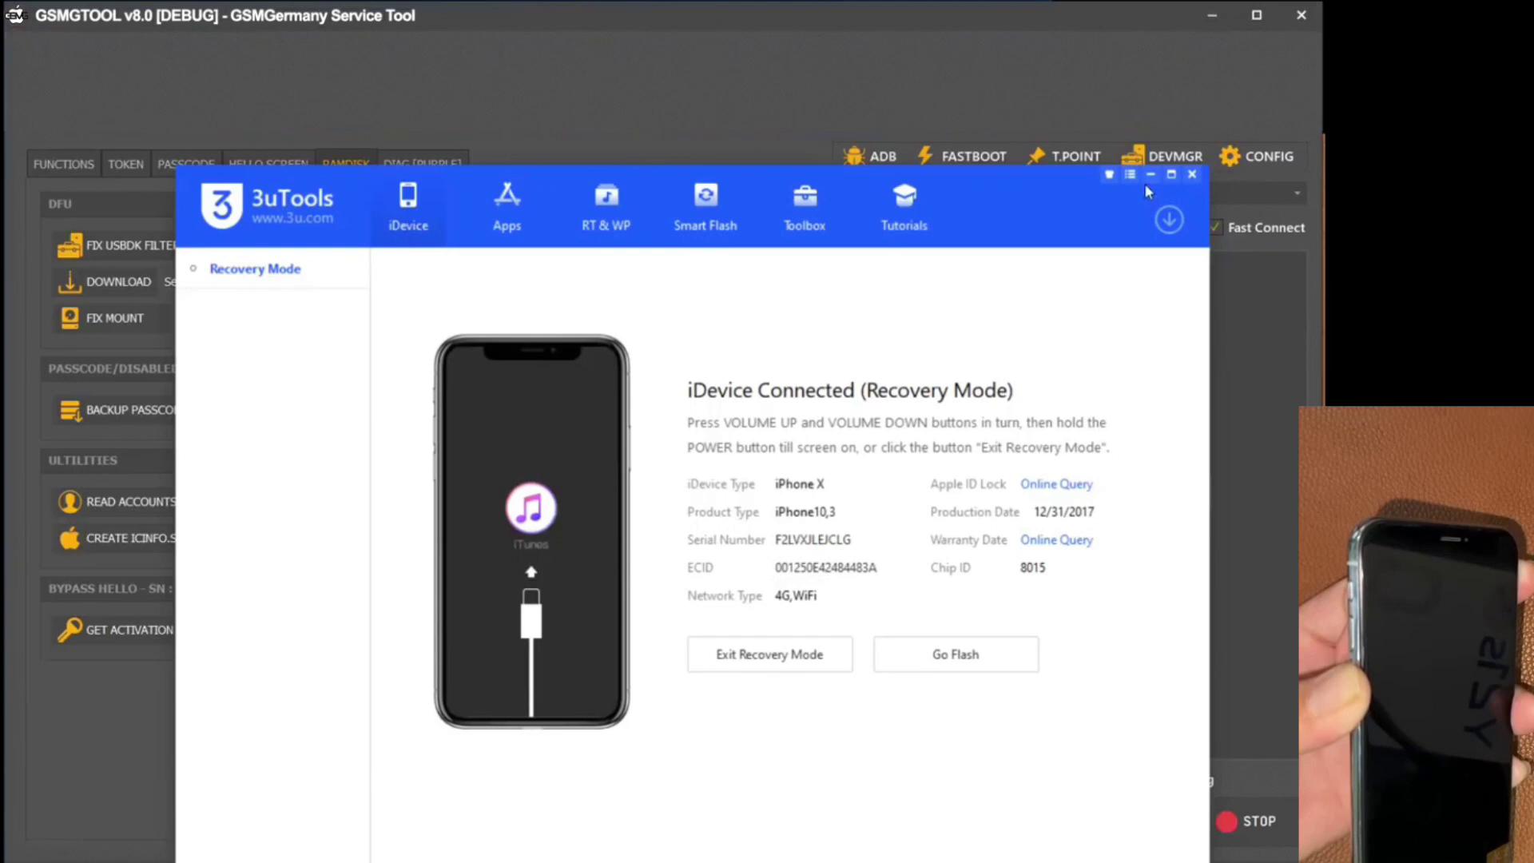
- Close the 3uTools window showing the iPhone X in Recovery Mode
click(1150, 175)
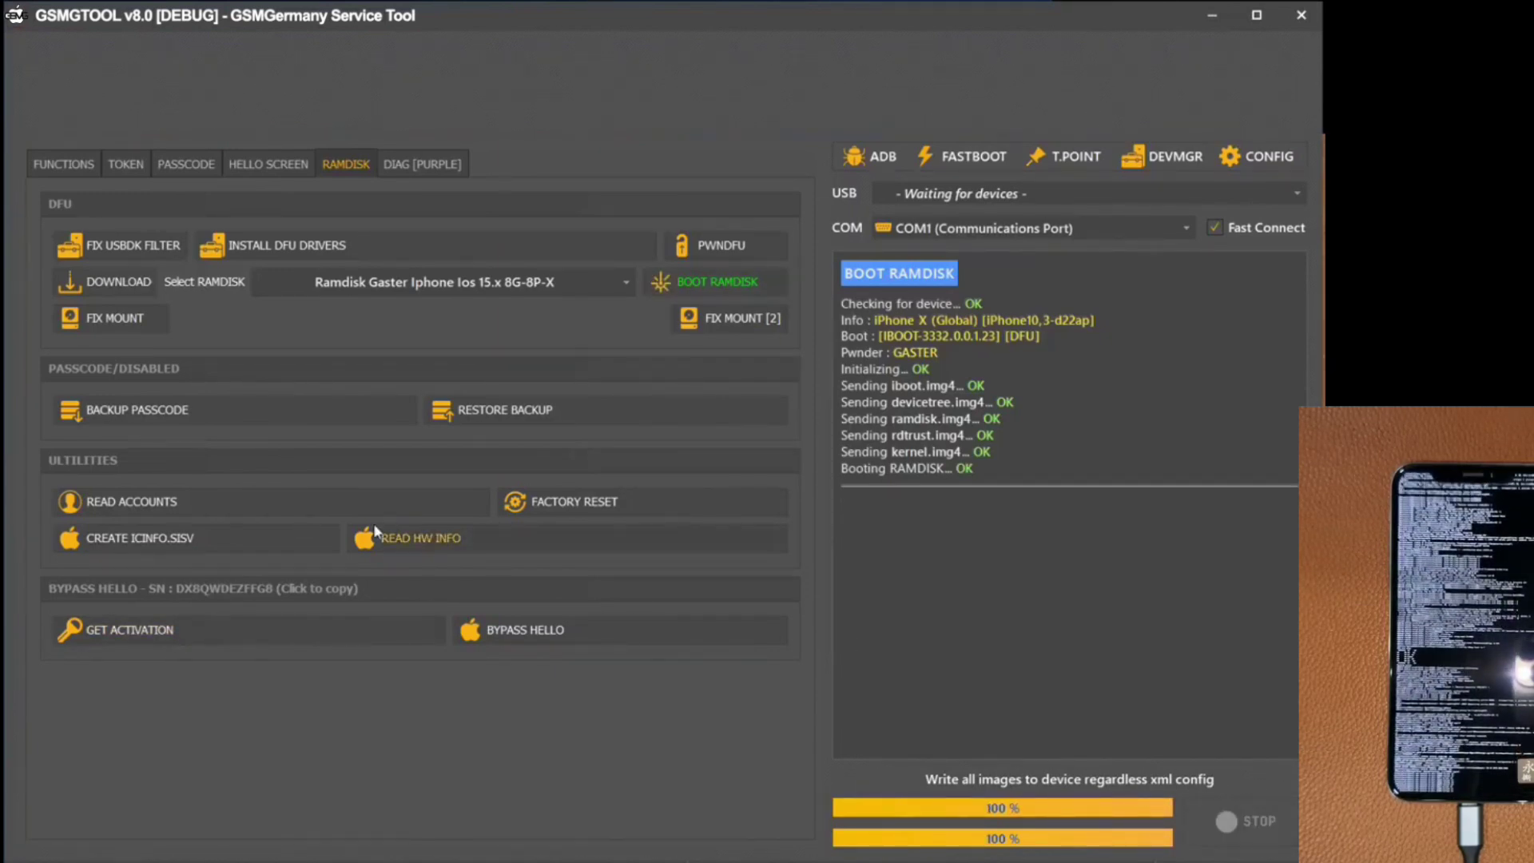
- Restore backup 0x001250e42484483a.zip, then close 3uTools once it shows Activated: Yes
click(530, 409)
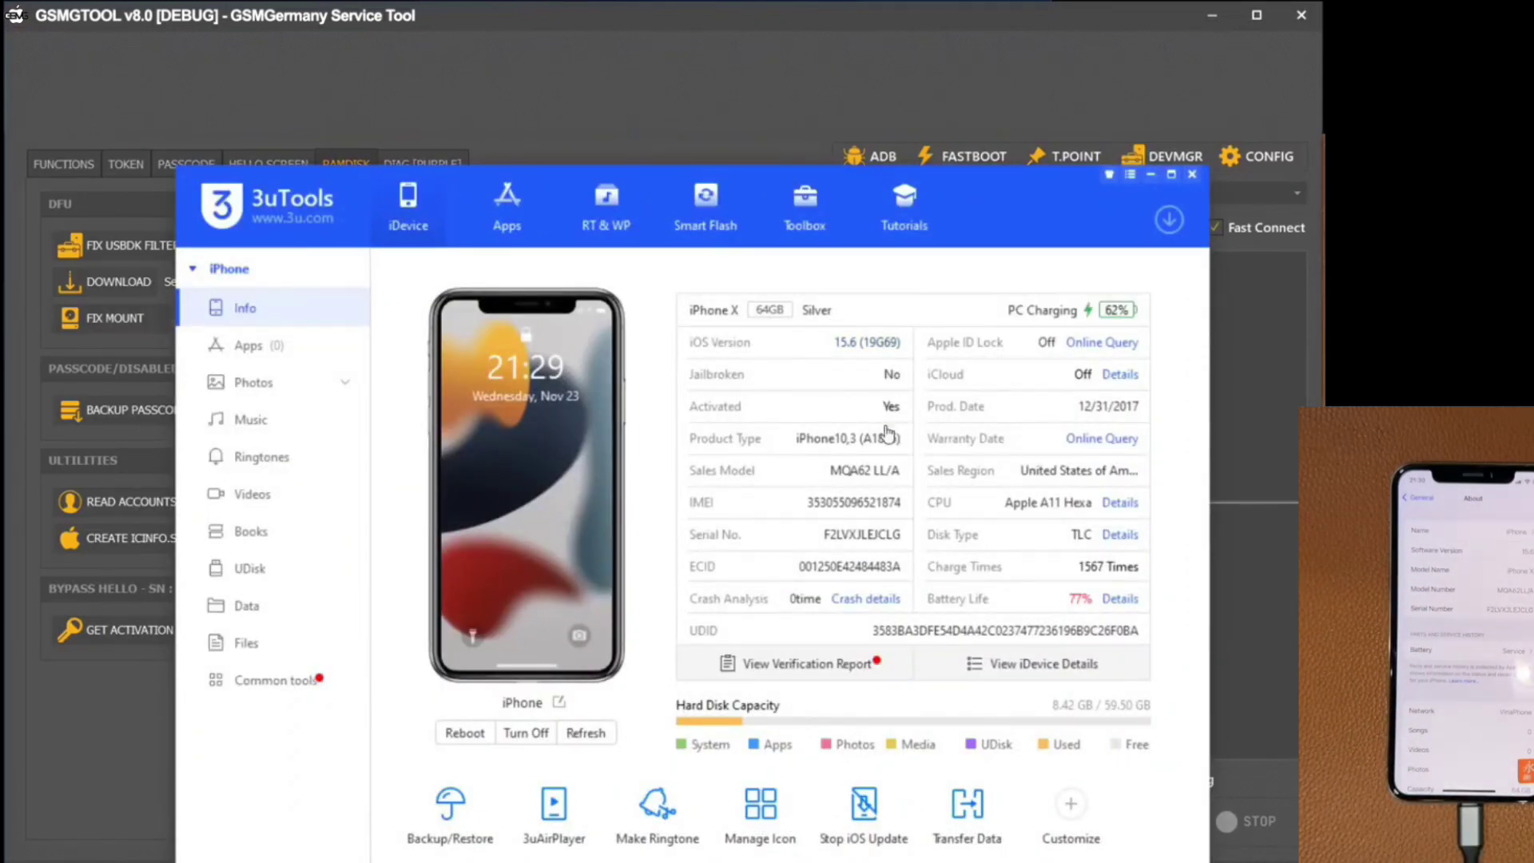
click(1151, 174)
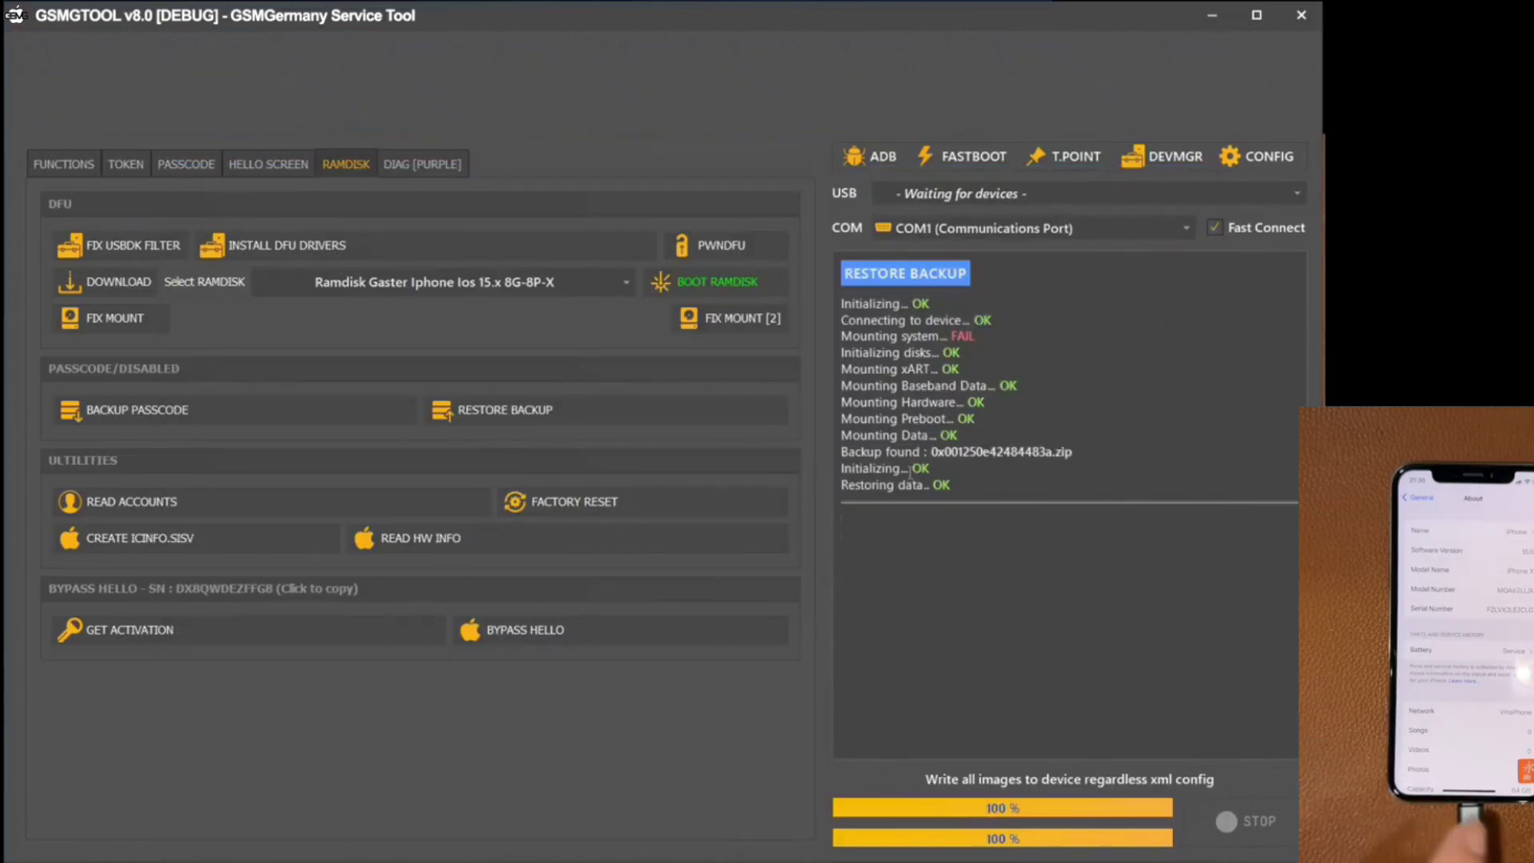